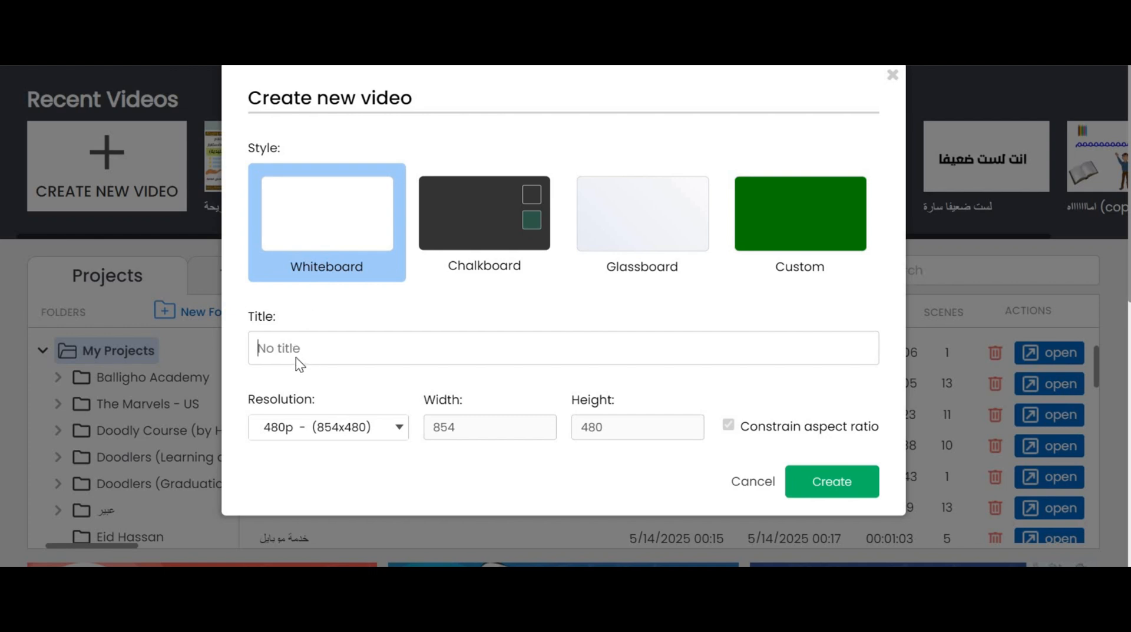
# Create a new Whiteboard-style video titled "الوايت بورد" at 1080p (1920x1080) resolution.
pyautogui.write('الوايت بورد')
pyautogui.click(399, 438)
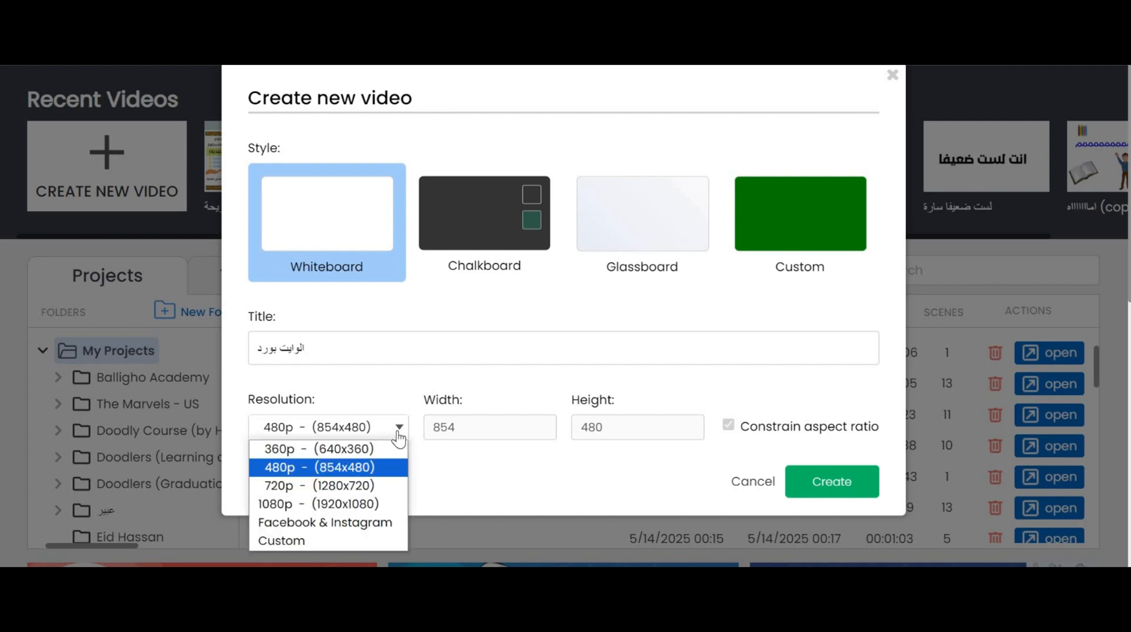
pyautogui.click(334, 502)
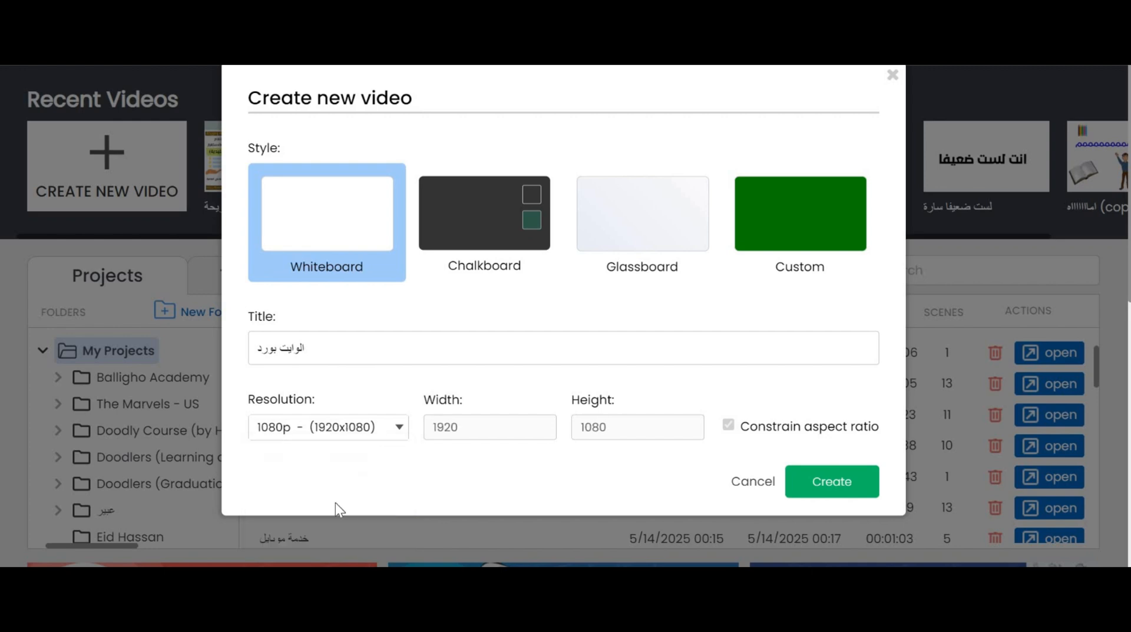
pyautogui.click(815, 481)
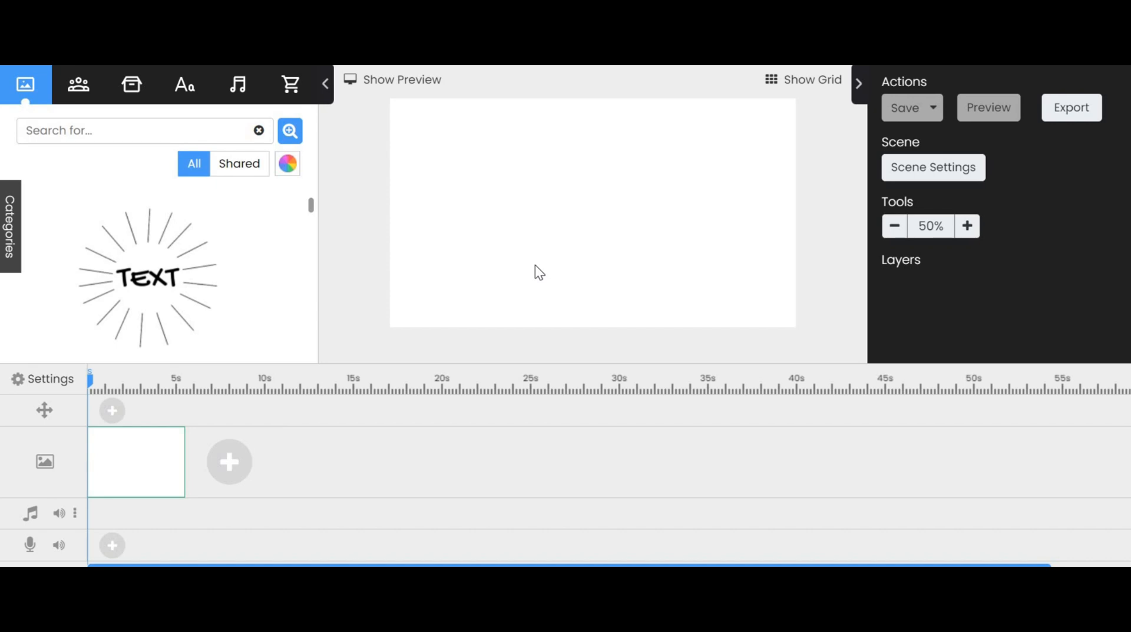
# Find the Buck (Male Rabbit) prop in the Animals category and place it on the canvas.
pyautogui.click(133, 88)
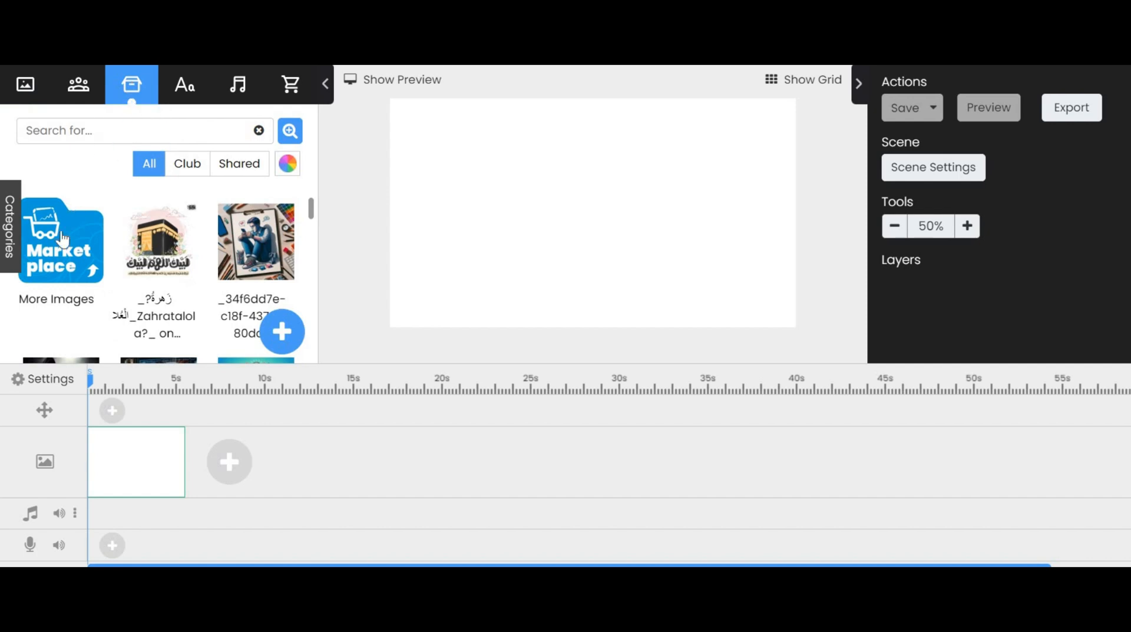
pyautogui.click(8, 232)
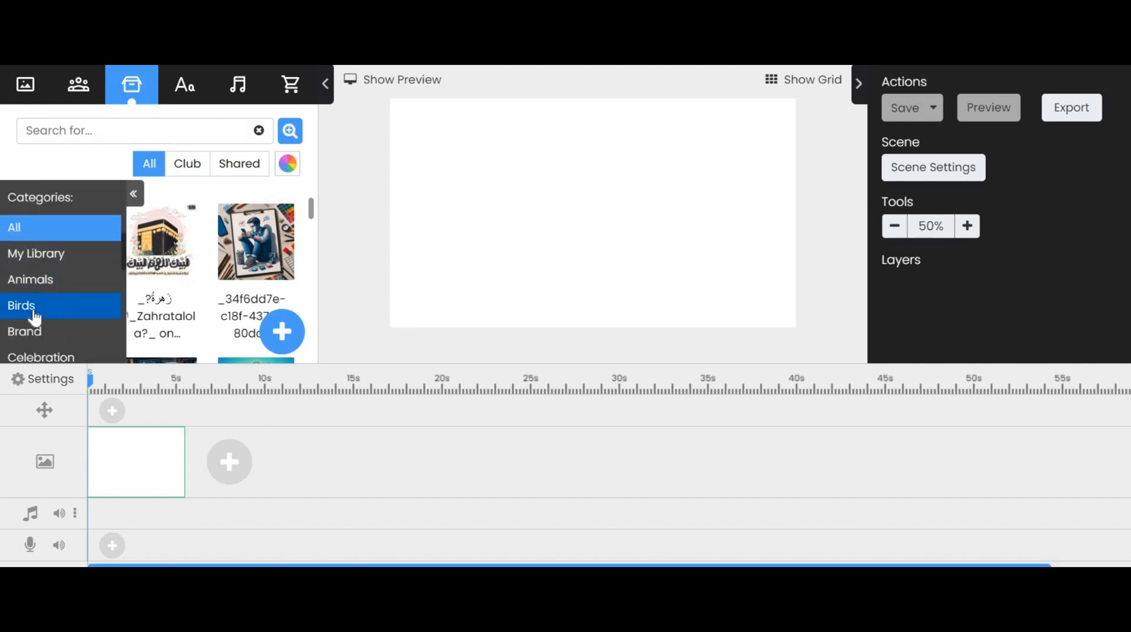
pyautogui.click(34, 280)
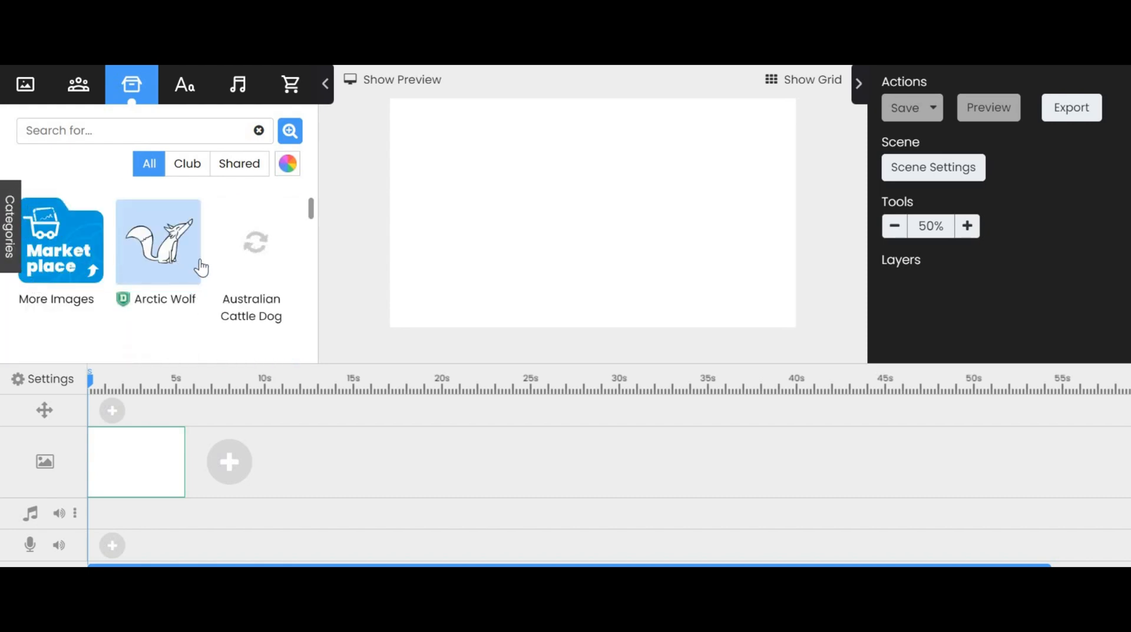
pyautogui.scroll(-2, 203, 265)
pyautogui.scroll(-2, 195, 271)
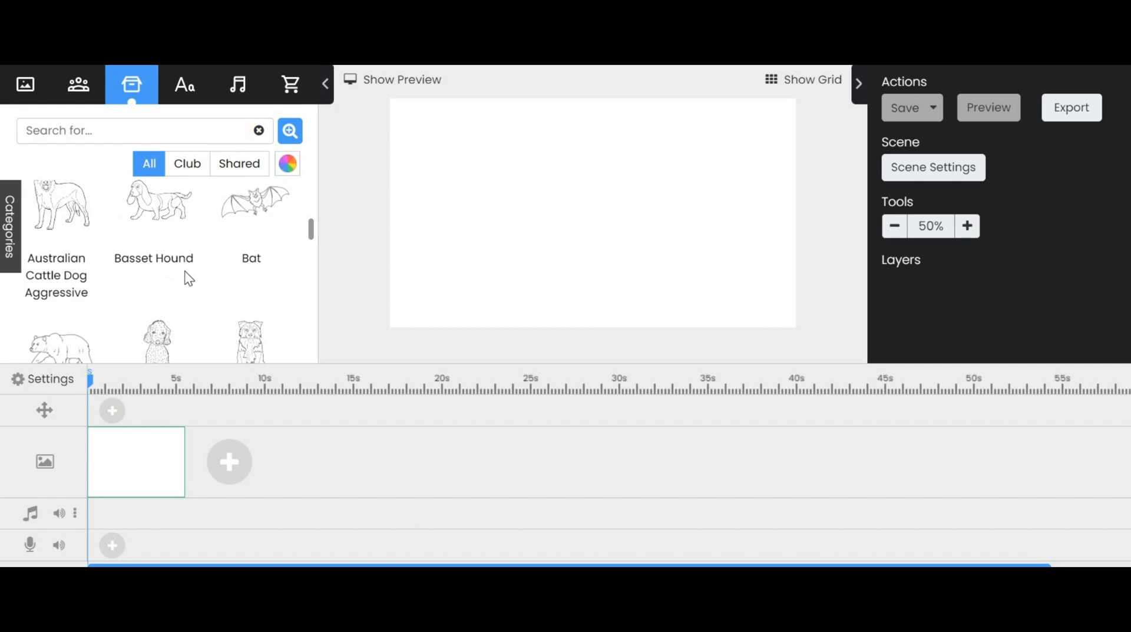
pyautogui.scroll(-2, 185, 272)
pyautogui.scroll(-4, 185, 277)
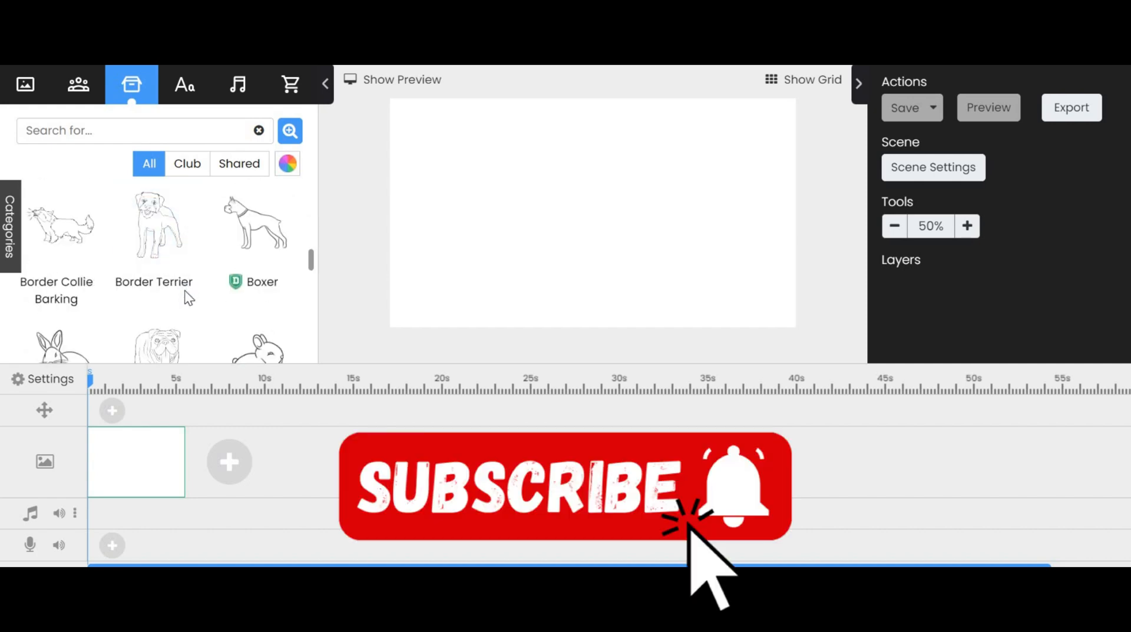
pyautogui.scroll(-2, 185, 290)
pyautogui.scroll(-2, 181, 296)
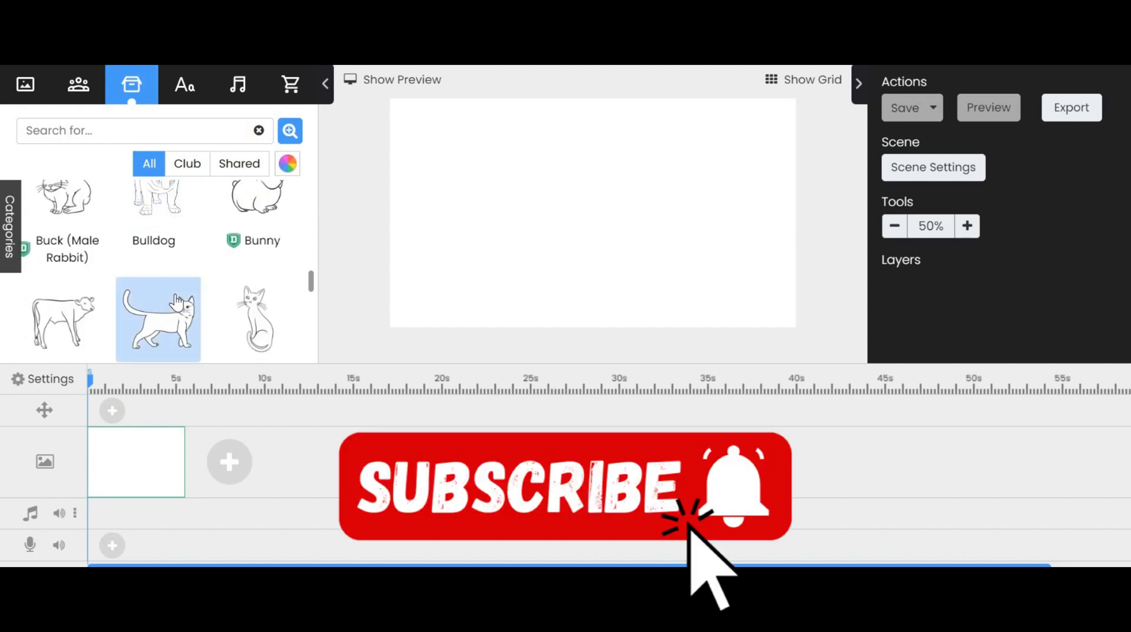
pyautogui.scroll(2, 177, 302)
pyautogui.click(59, 285)
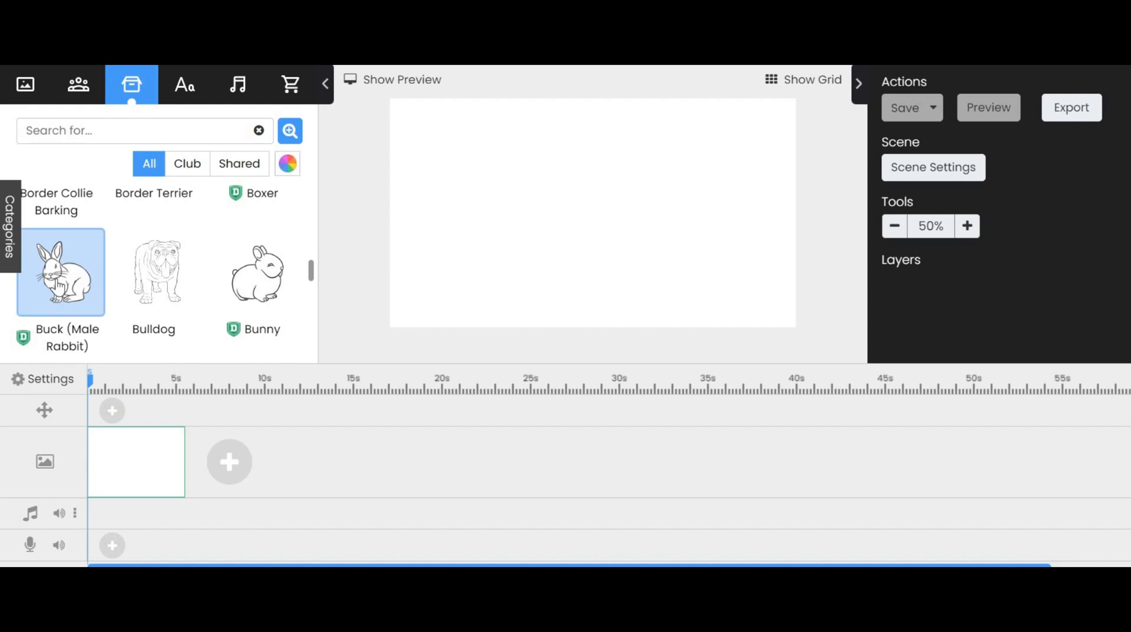
pyautogui.moveTo(59, 285); pyautogui.dragTo(550, 231)
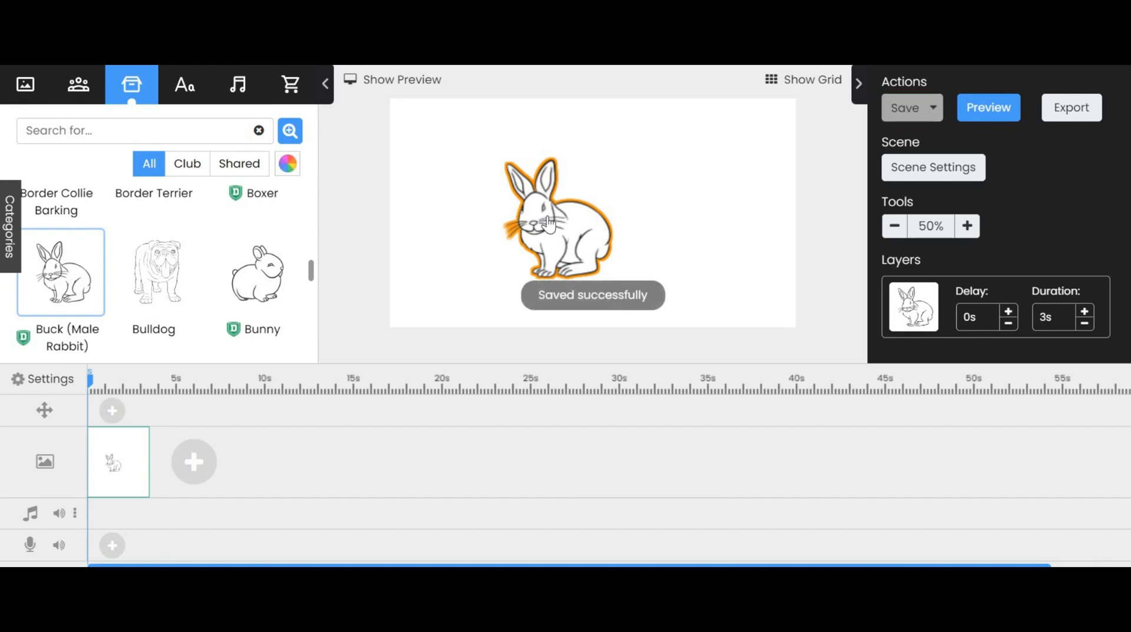
# Enlarge the rabbit, reposition it near the middle of the canvas, and preview its drawing animation.
pyautogui.click(548, 223)
pyautogui.moveTo(548, 223); pyautogui.dragTo(558, 209)
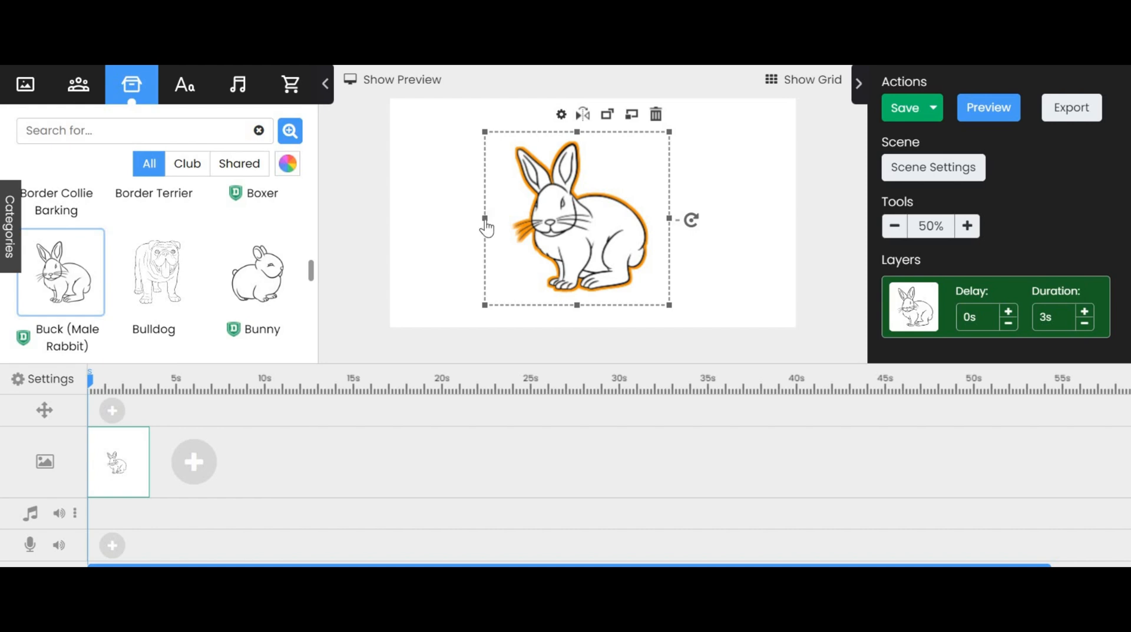
pyautogui.moveTo(486, 221); pyautogui.dragTo(465, 219)
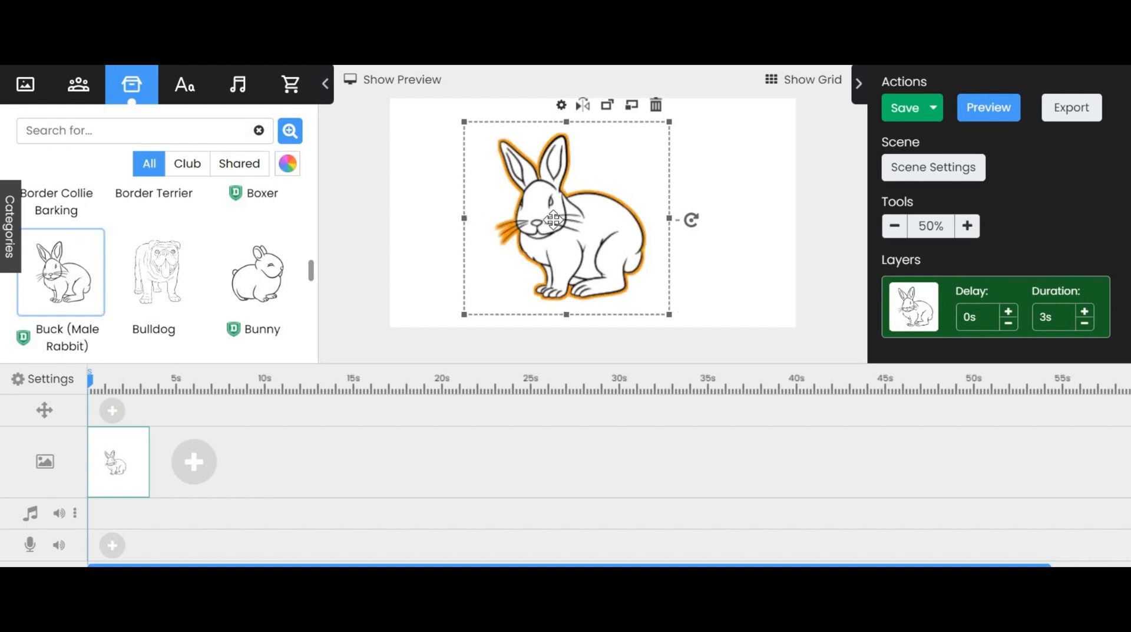
pyautogui.moveTo(554, 219); pyautogui.dragTo(557, 210)
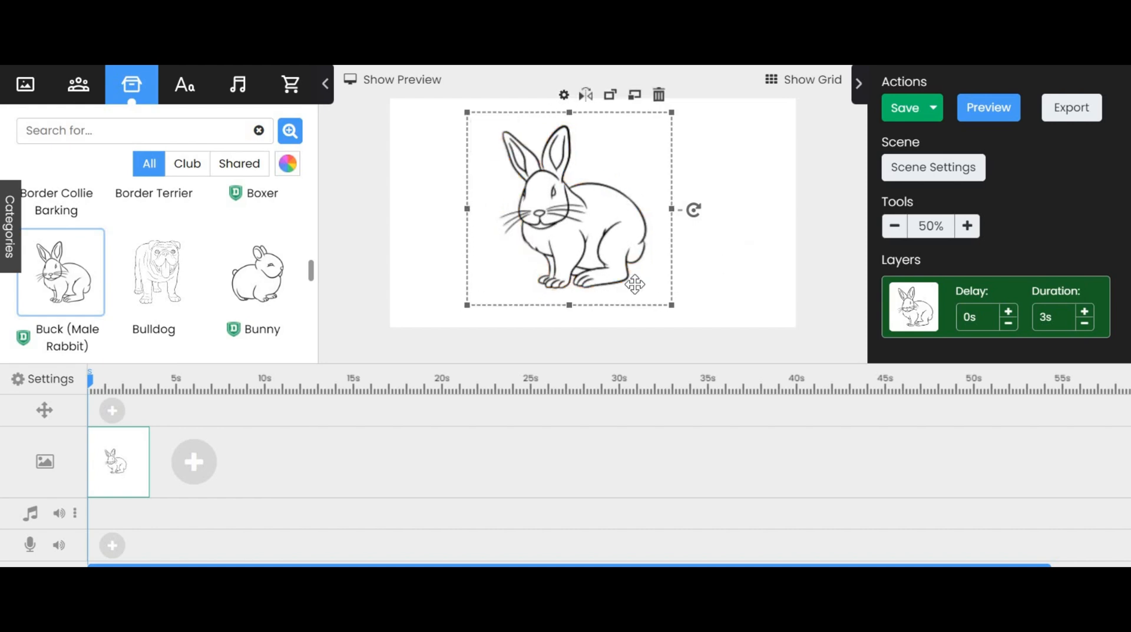
pyautogui.click(974, 106)
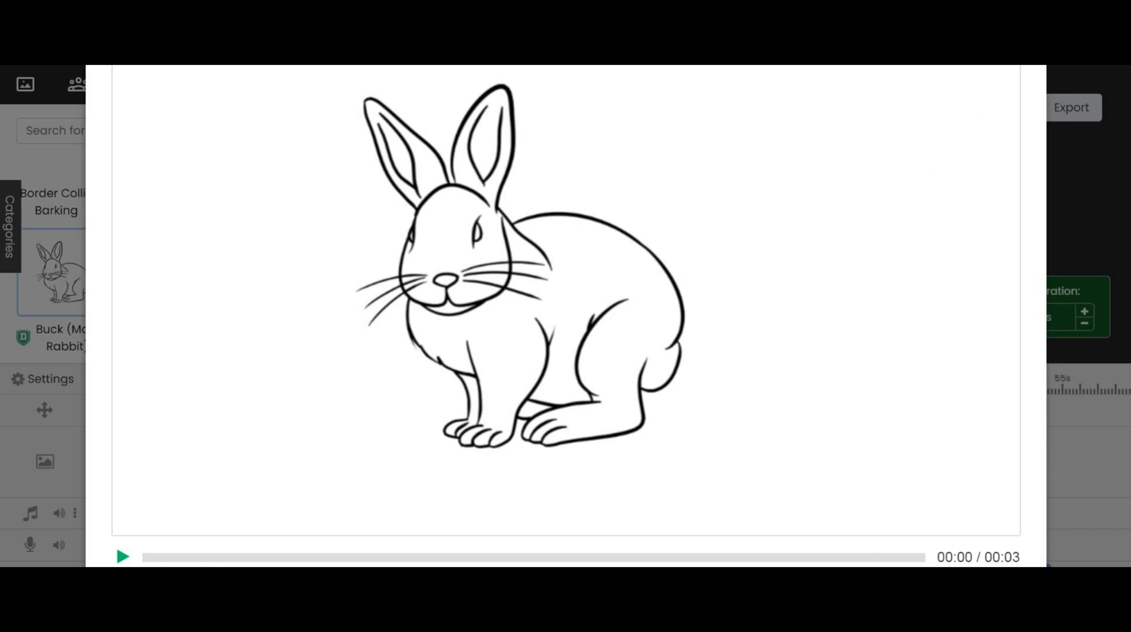
pyautogui.press('Escape')
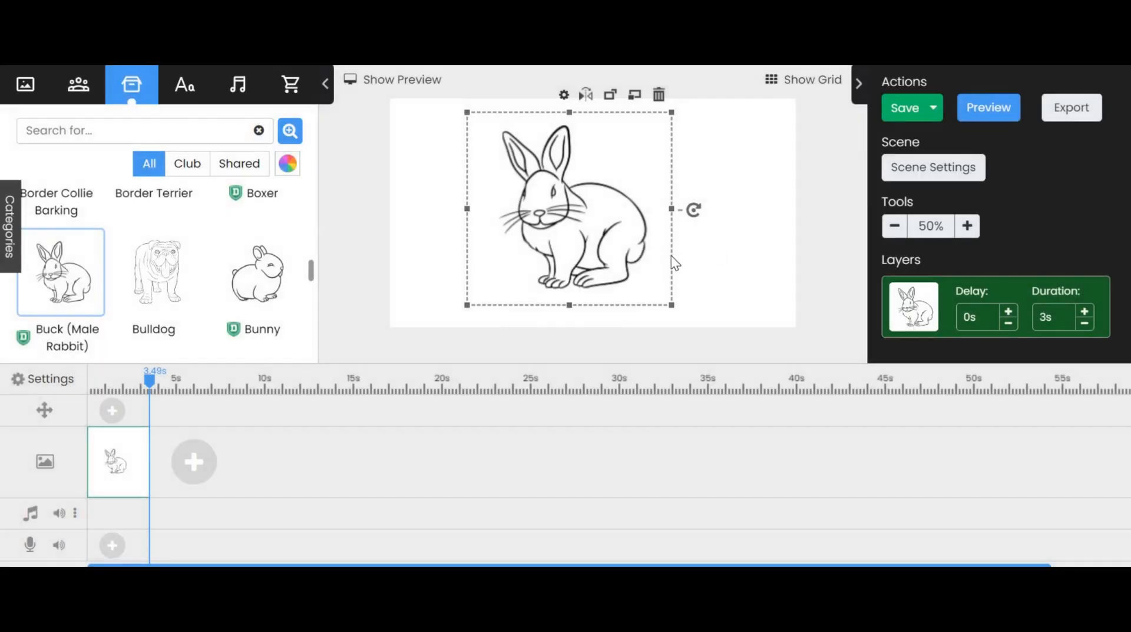
# Move the rabbit to the left half of the canvas and make it smaller.
pyautogui.moveTo(579, 239); pyautogui.dragTo(513, 236)
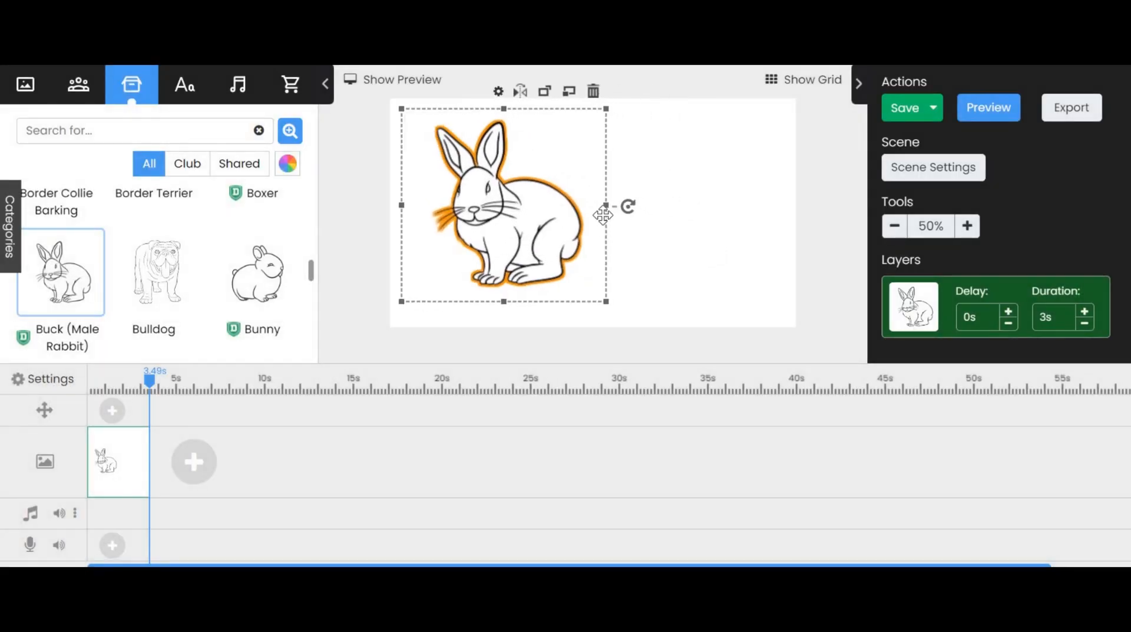
pyautogui.moveTo(606, 208); pyautogui.dragTo(574, 209)
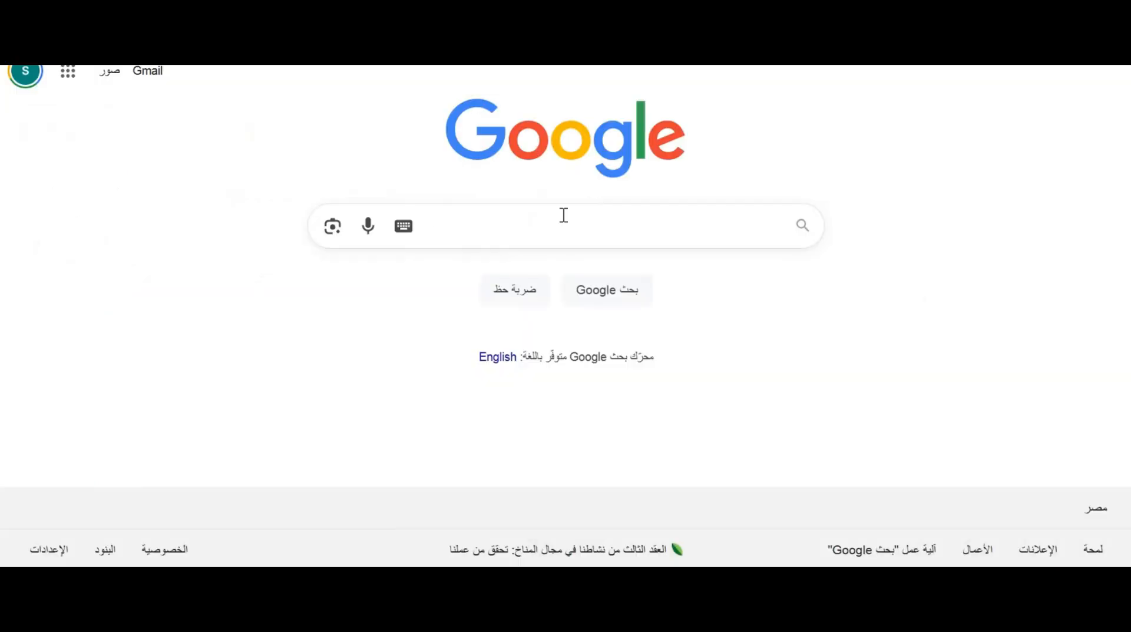
# Switch to Google, search for "pixabay موقع", and open the Pixabay website from the results.
pyautogui.click(564, 215)
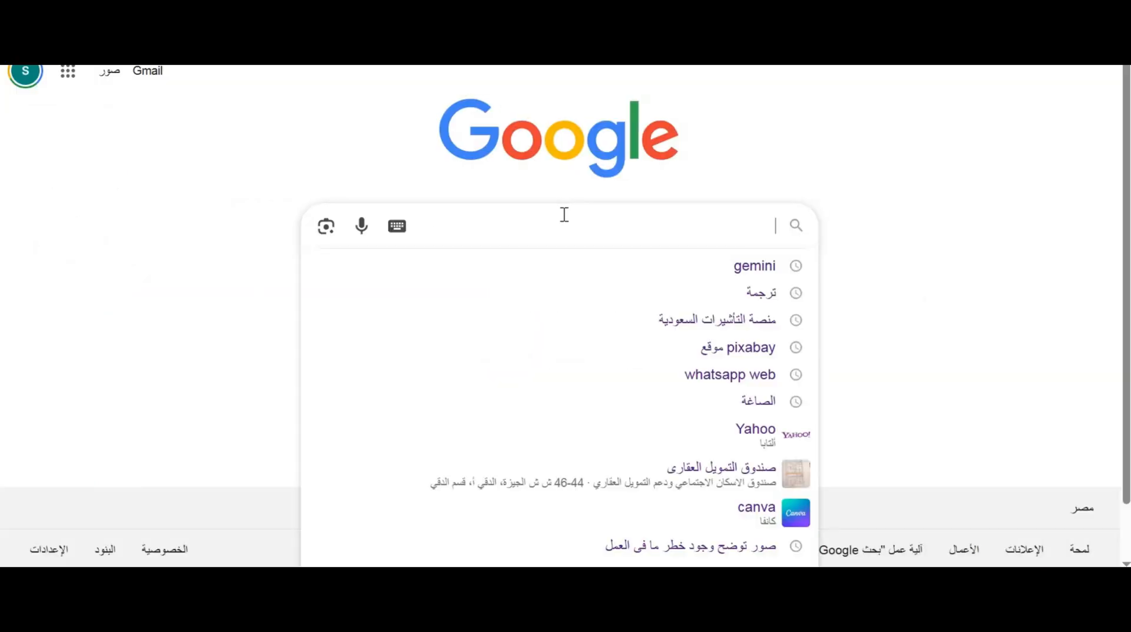
pyautogui.click(704, 352)
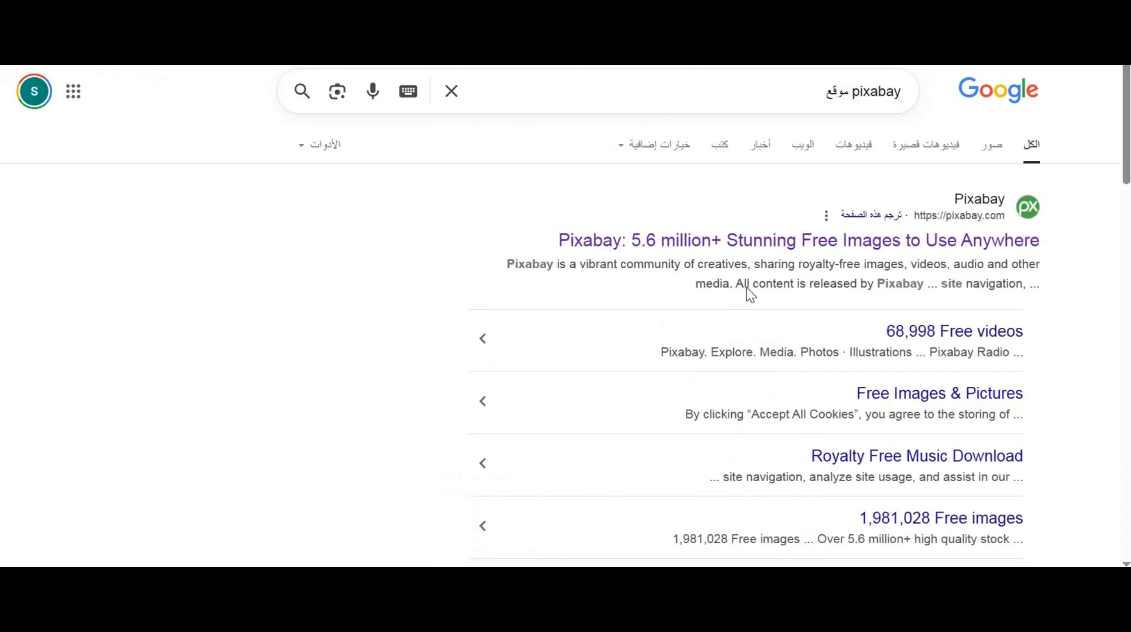
pyautogui.click(768, 249)
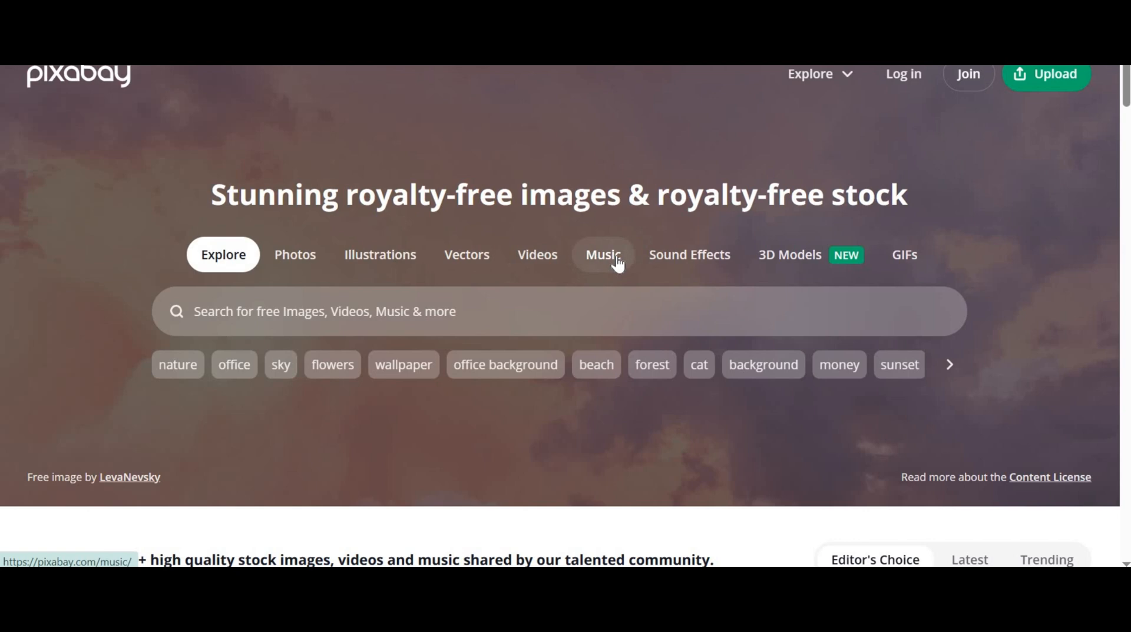
# Search Pixabay's illustrations for "car".
pyautogui.click(371, 264)
pyautogui.click(343, 313)
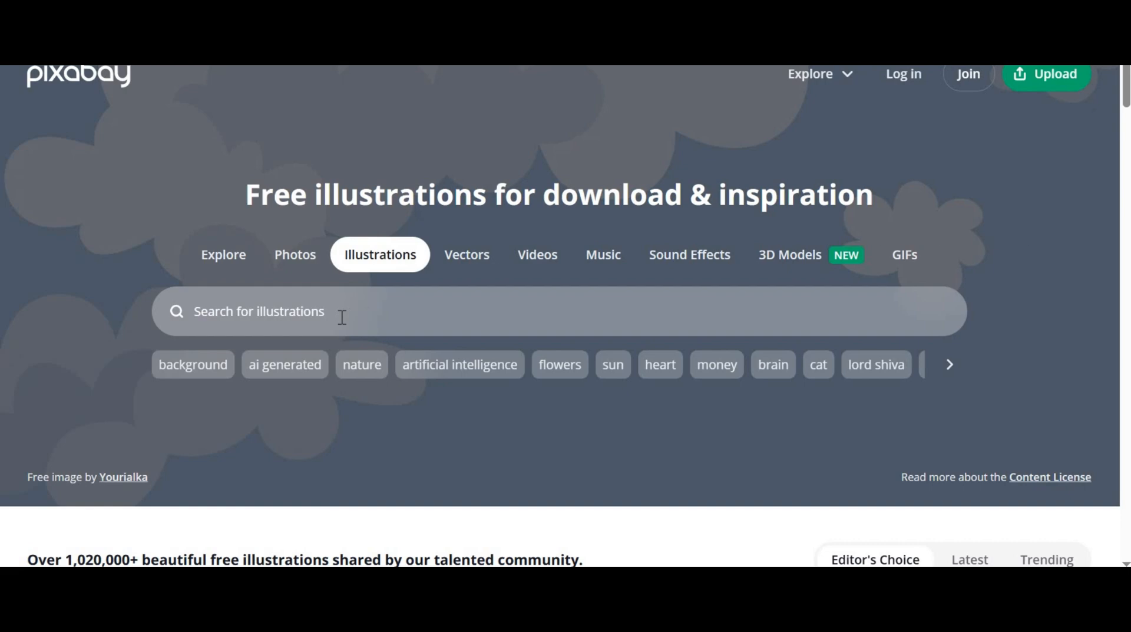
pyautogui.click(342, 317)
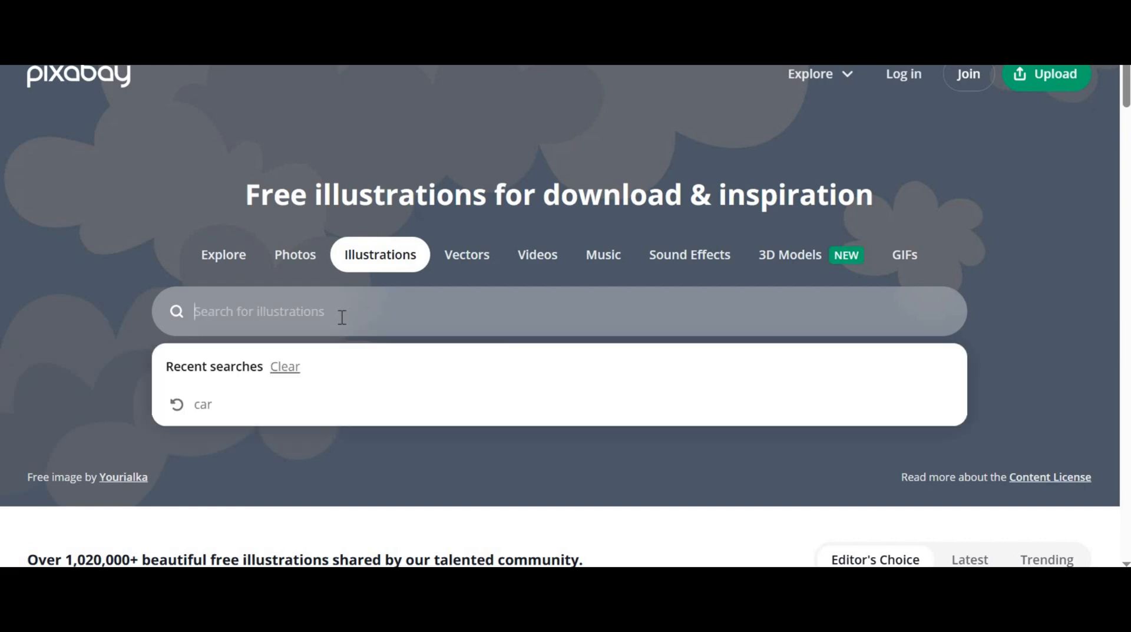
pyautogui.write('car')
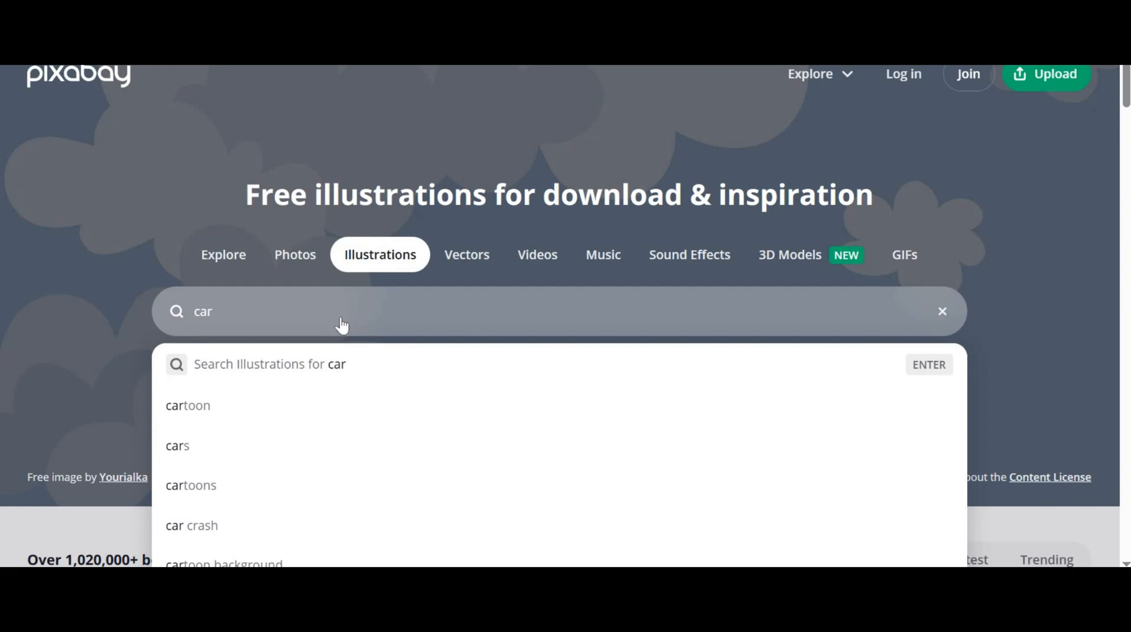
pyautogui.press('Return')
pyautogui.scroll(-5, 584, 389)
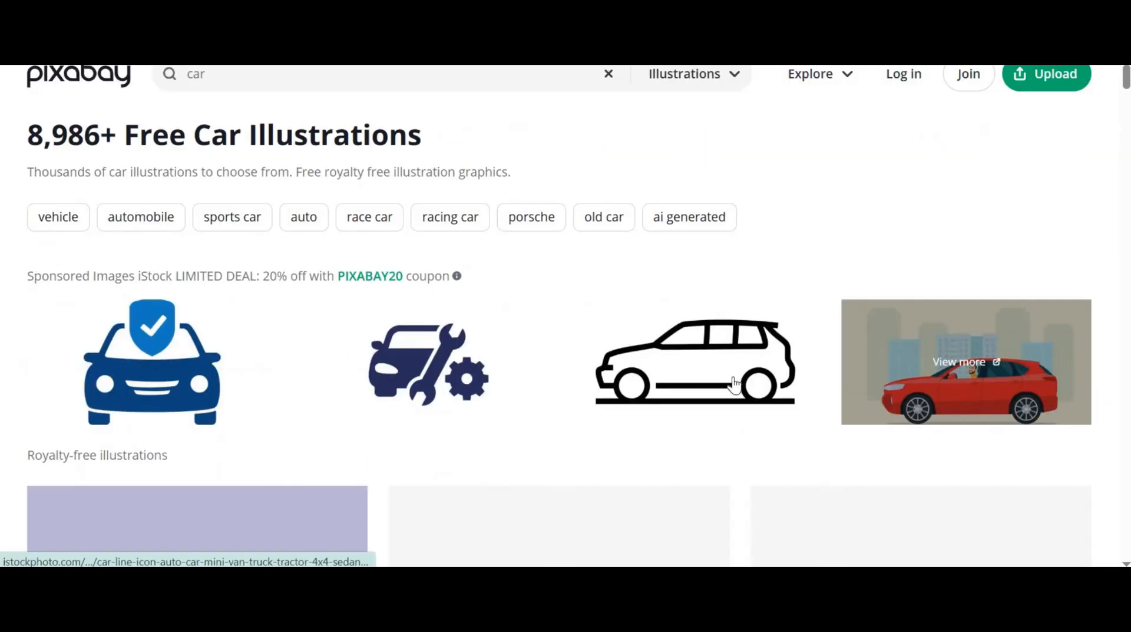
pyautogui.scroll(2, 712, 205)
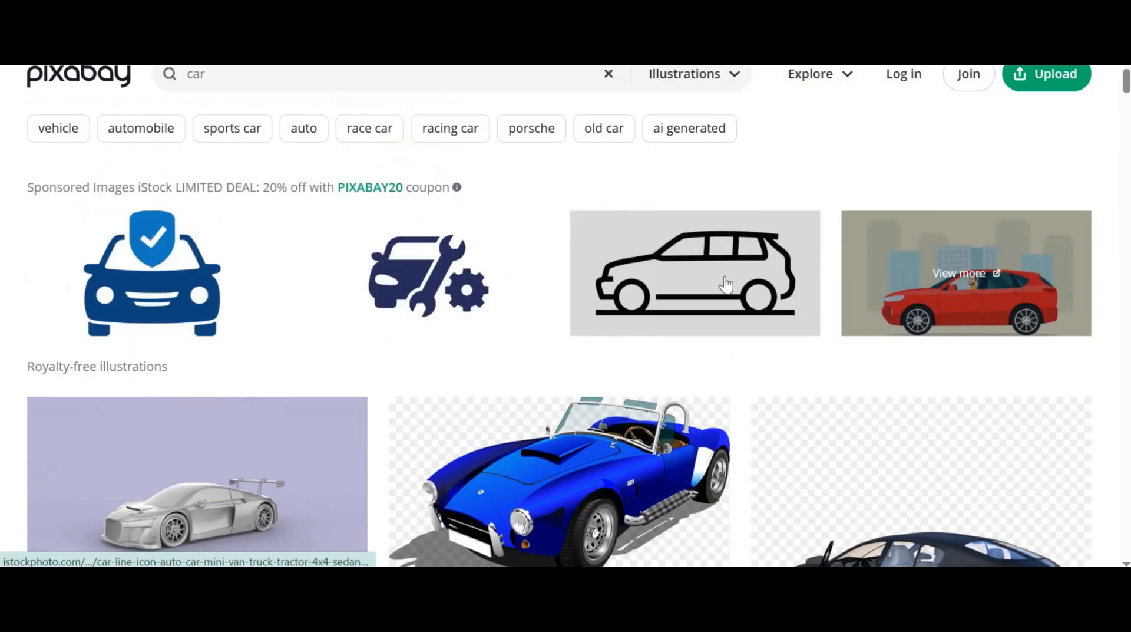
pyautogui.click(723, 275)
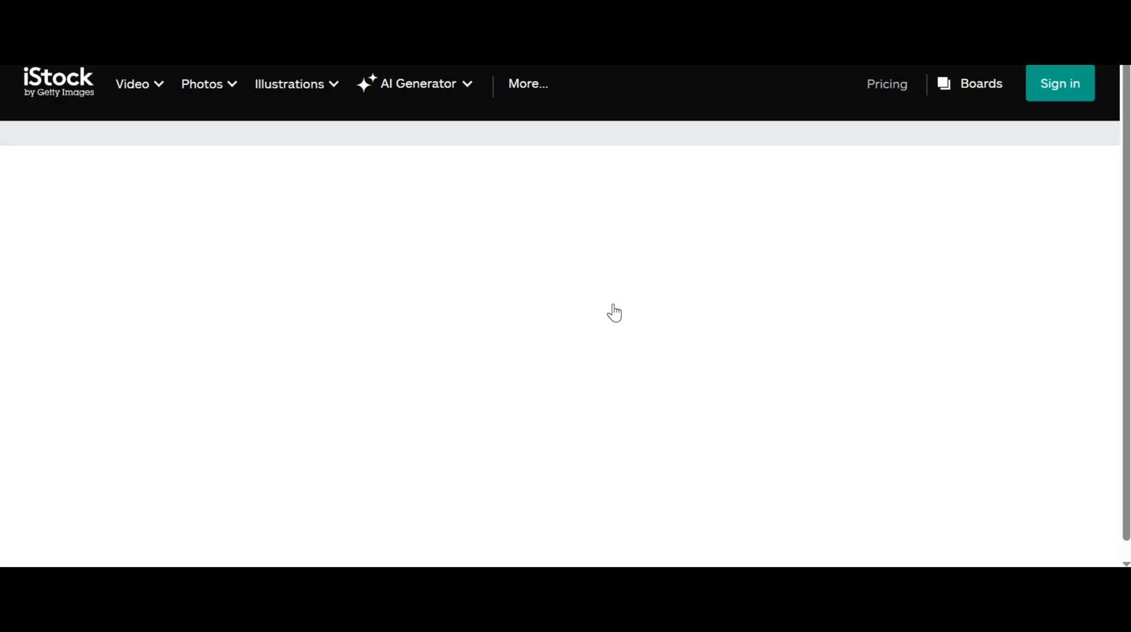
pyautogui.scroll(-3, 495, 356)
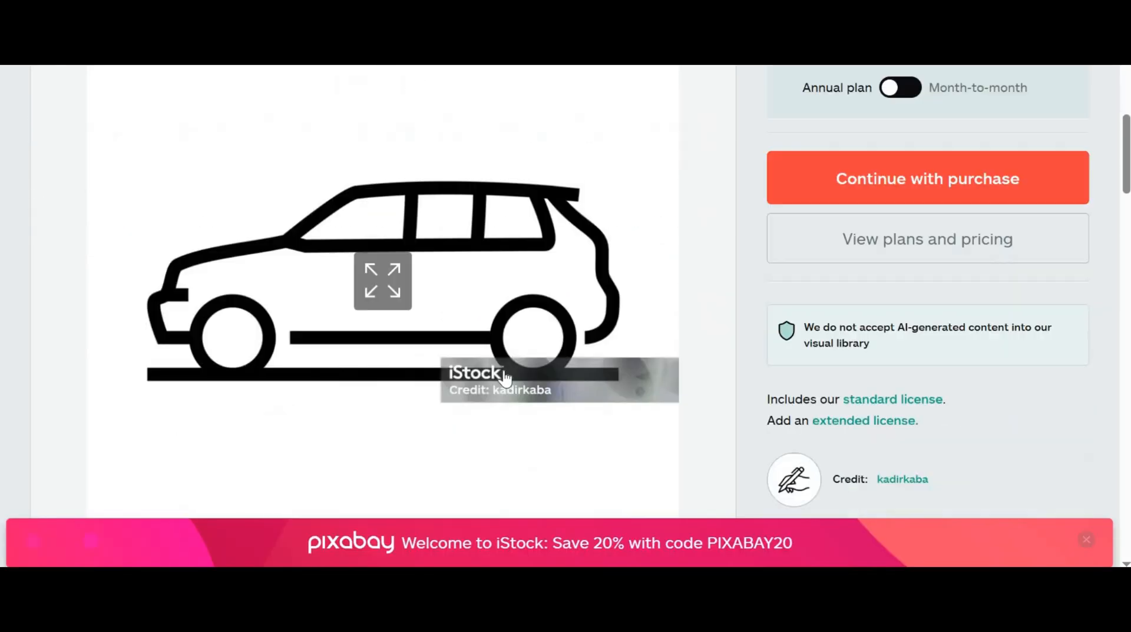
pyautogui.rightClick(473, 246)
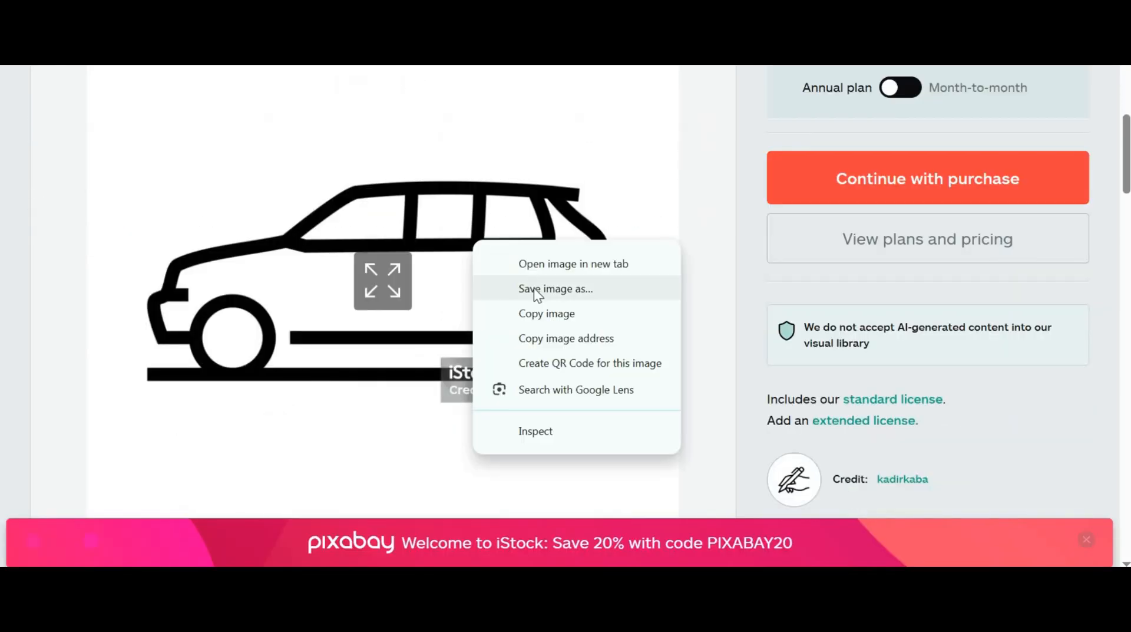
pyautogui.click(534, 288)
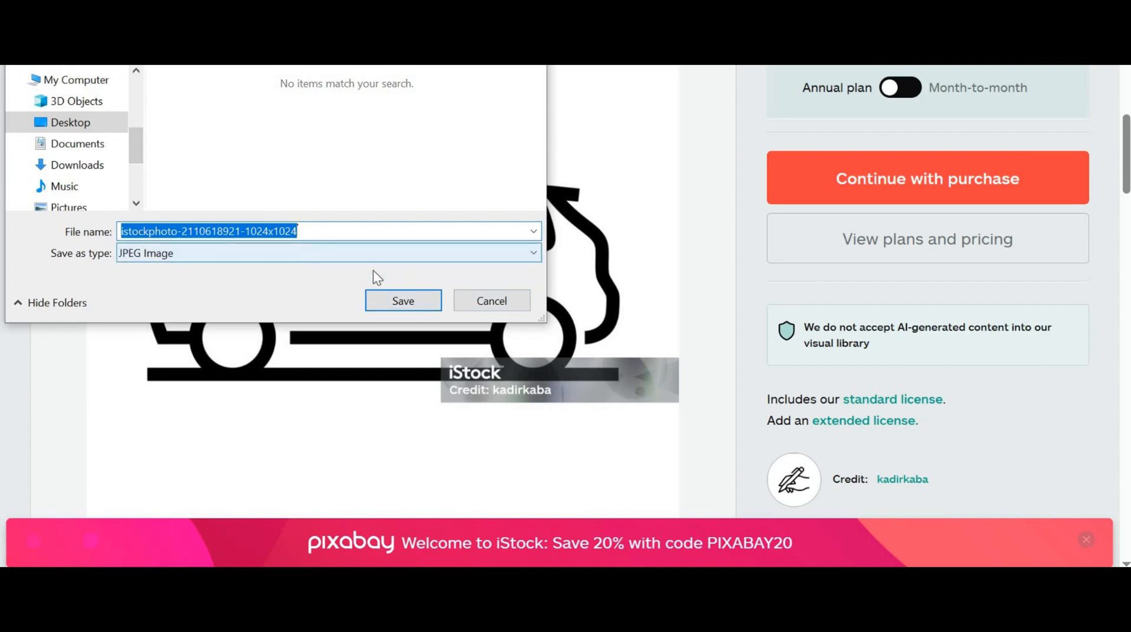
pyautogui.click(403, 300)
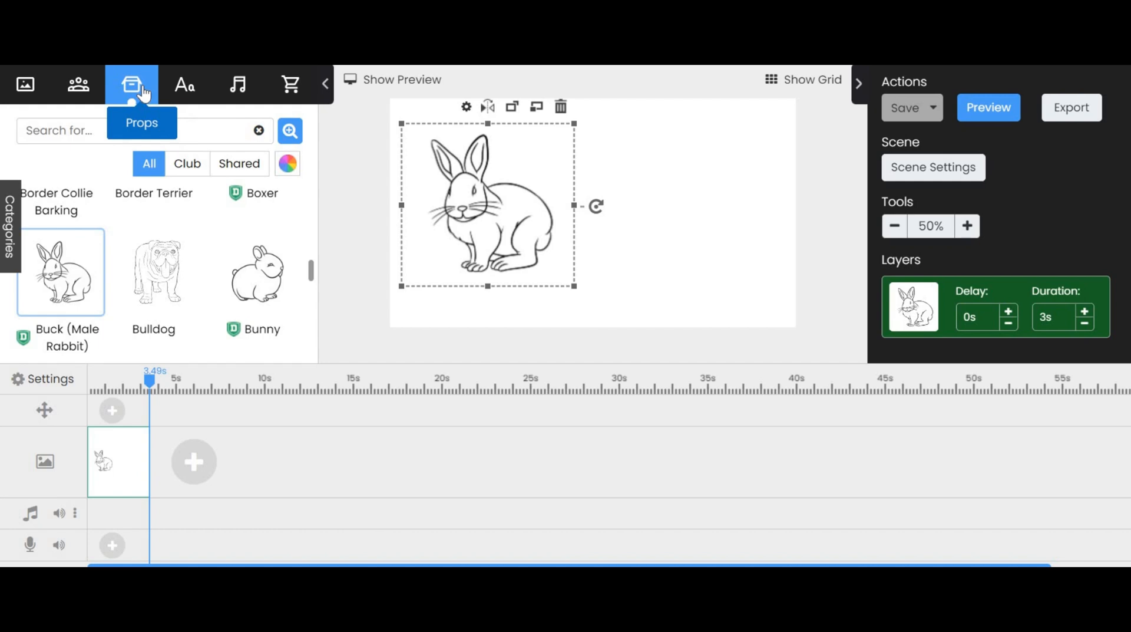
pyautogui.scroll(10, 250, 285)
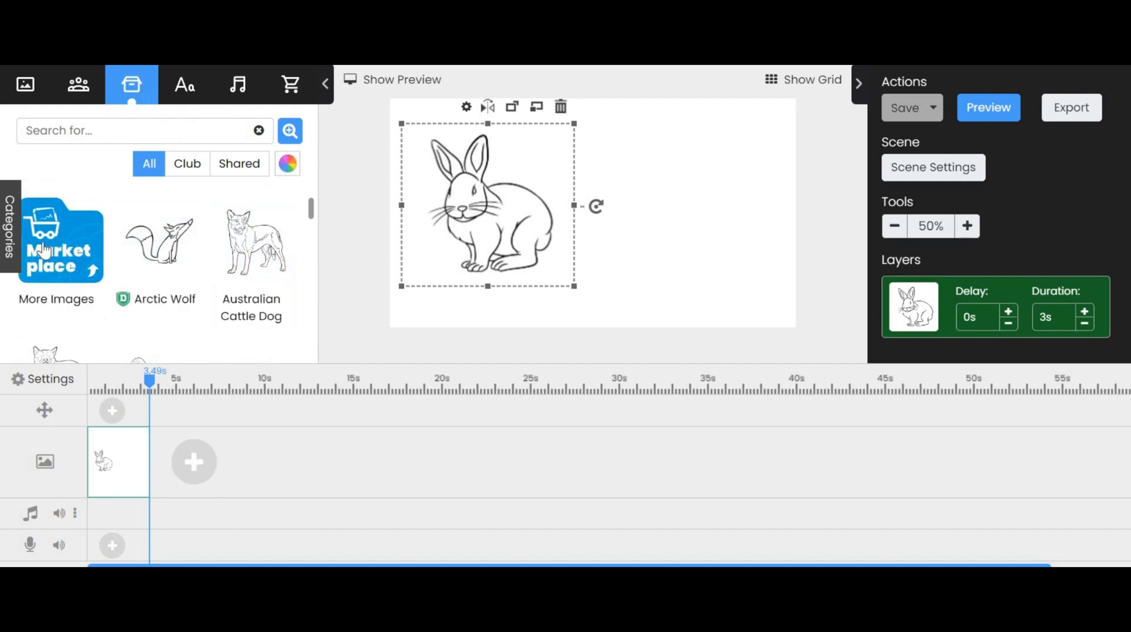
pyautogui.click(10, 215)
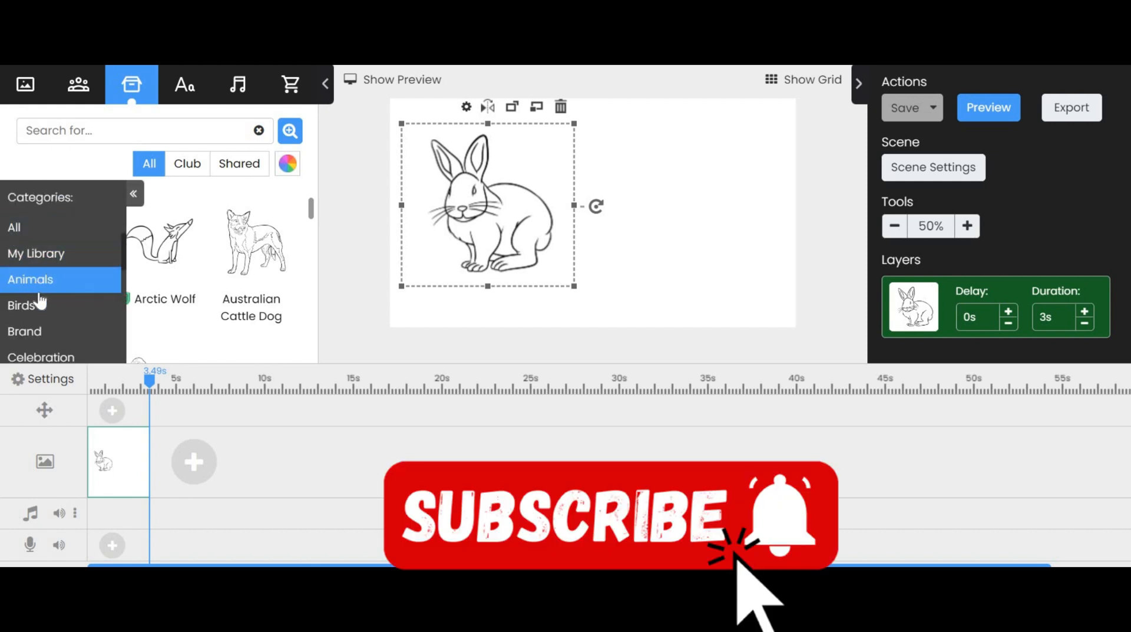
pyautogui.click(14, 229)
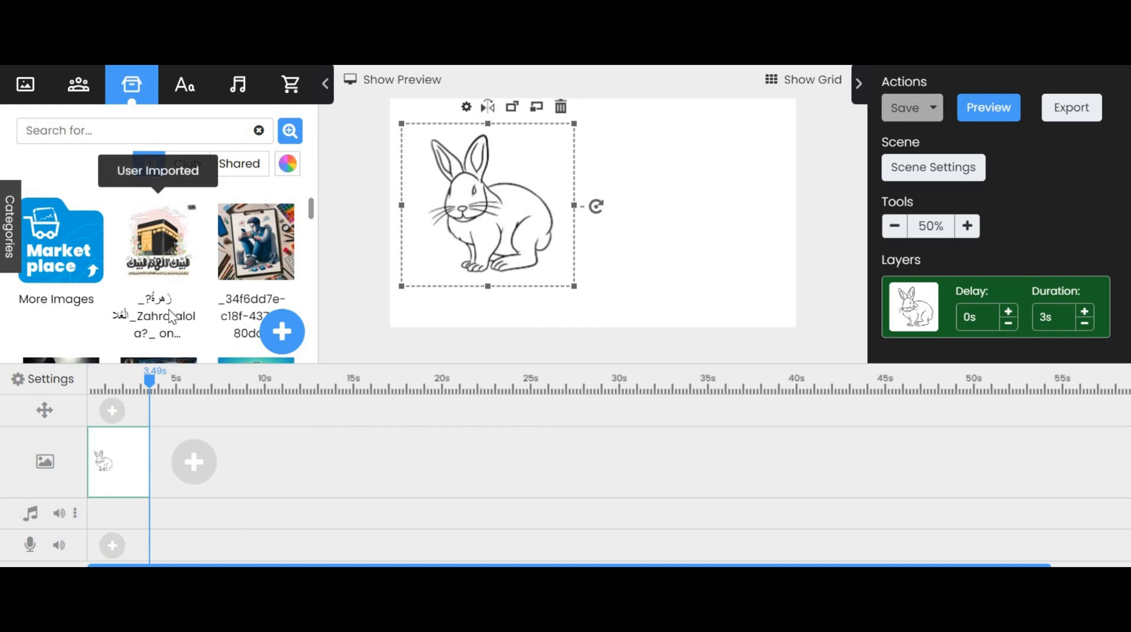
pyautogui.click(283, 330)
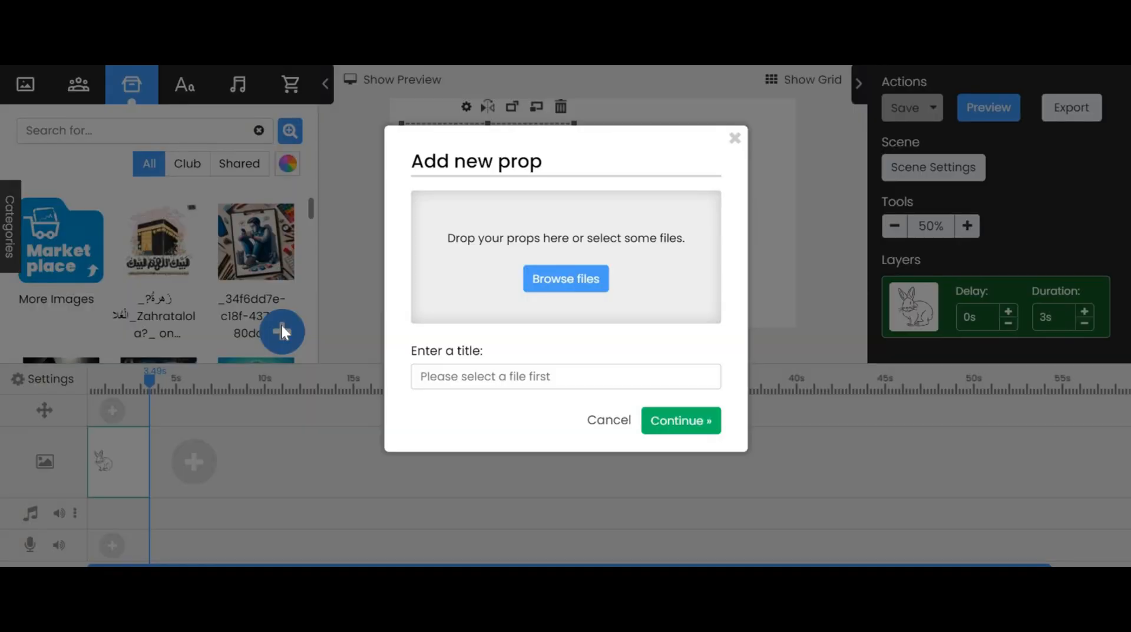
pyautogui.click(563, 279)
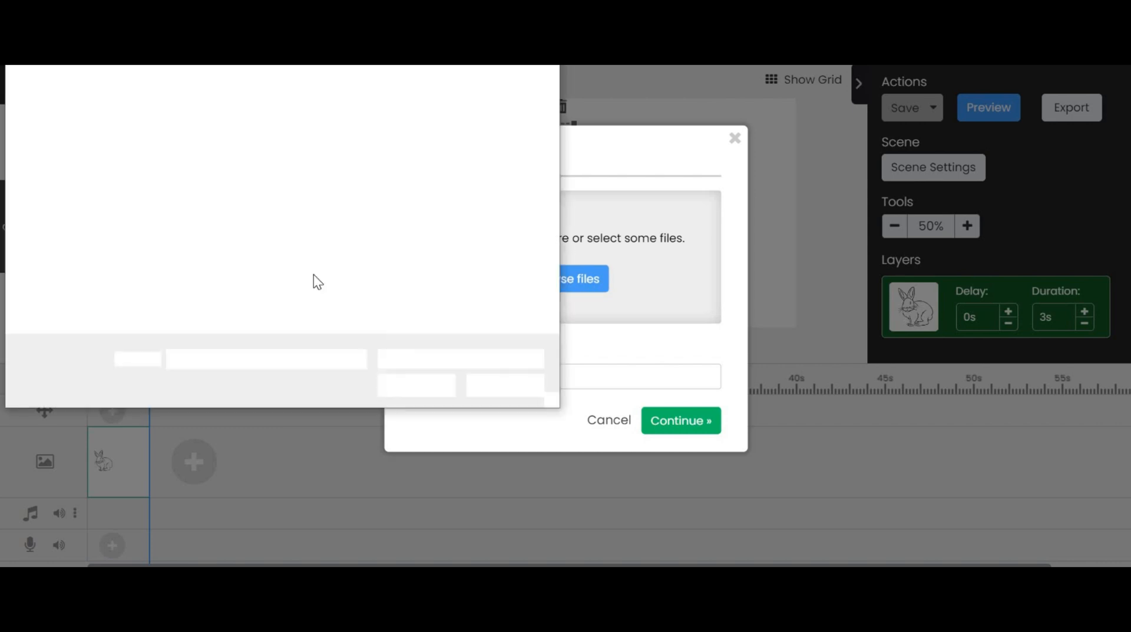
pyautogui.click(198, 160)
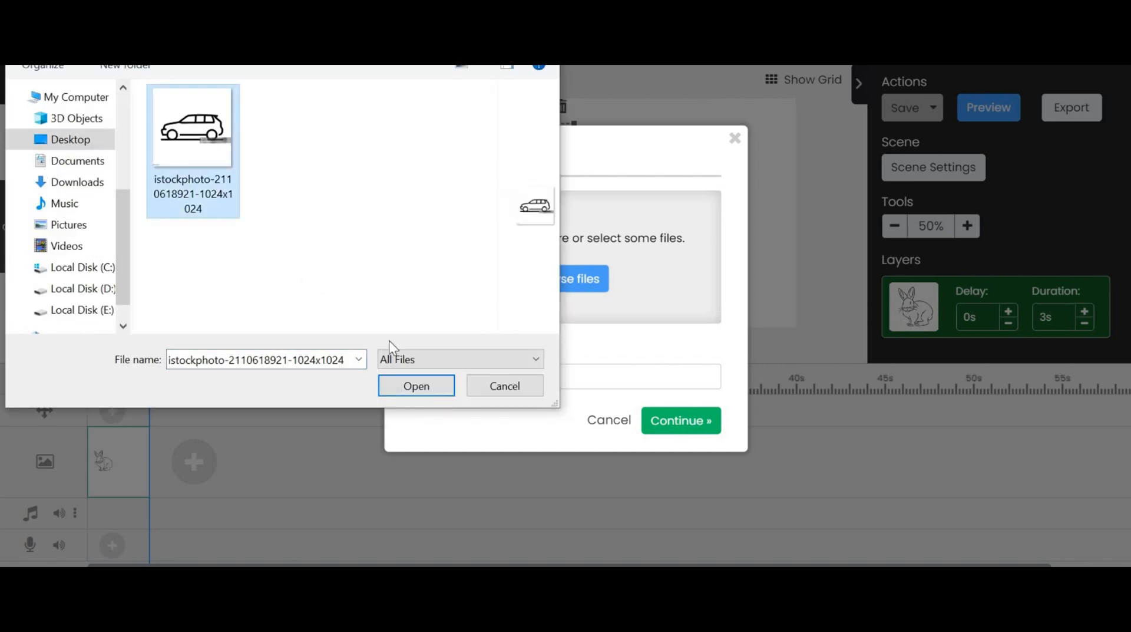
pyautogui.click(423, 387)
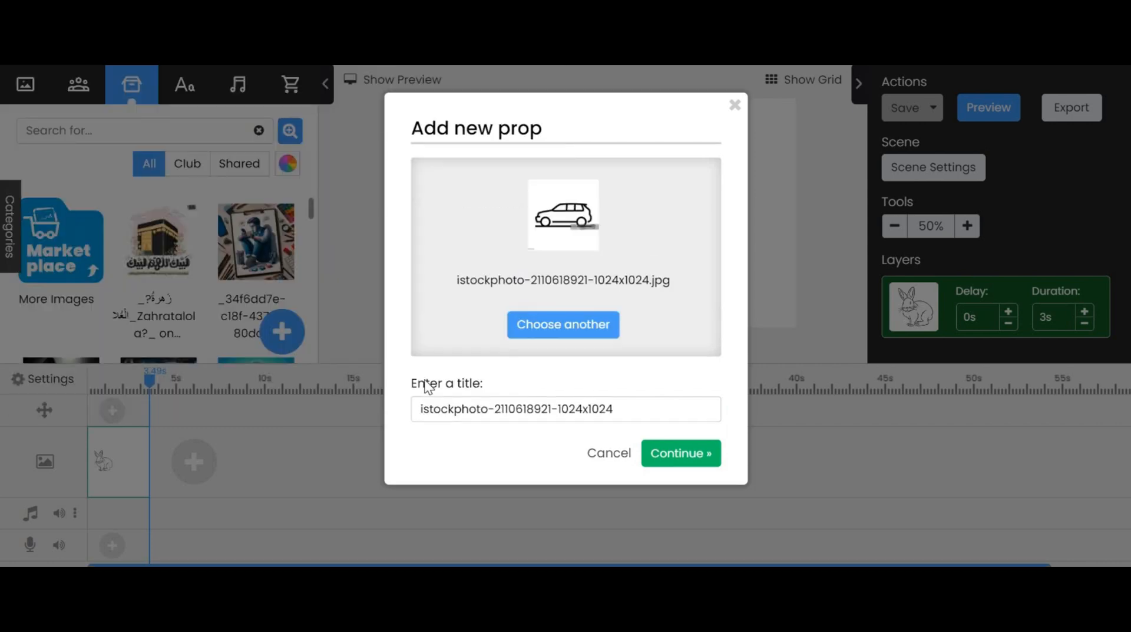
pyautogui.click(696, 462)
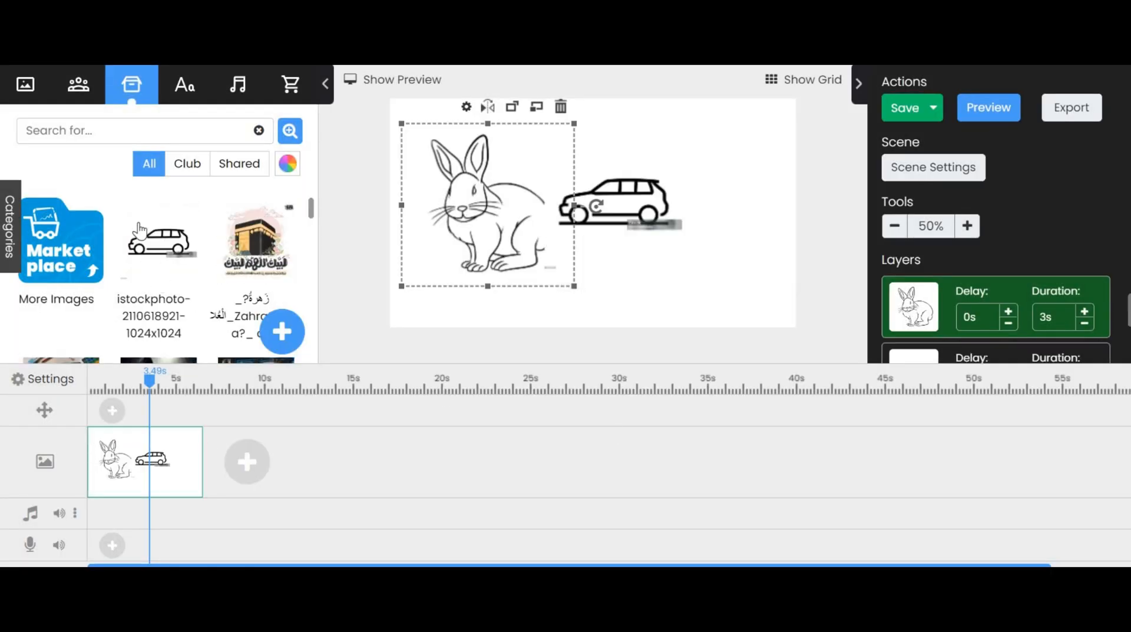
# Add another copy of the imported car prop to the scene and place it near the canvas's right edge.
pyautogui.moveTo(152, 241); pyautogui.dragTo(702, 268)
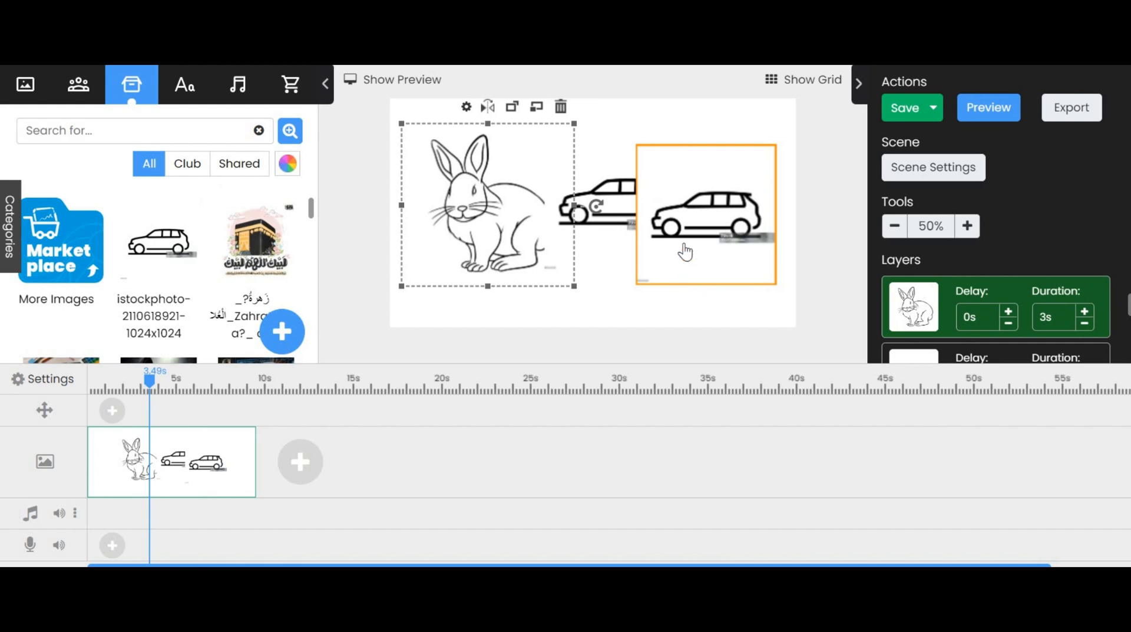
pyautogui.click(685, 209)
pyautogui.moveTo(685, 210); pyautogui.dragTo(713, 242)
# Delete the car overlapping the rabbit and move the remaining car closer to the rabbit with a clear gap between them.
pyautogui.click(610, 203)
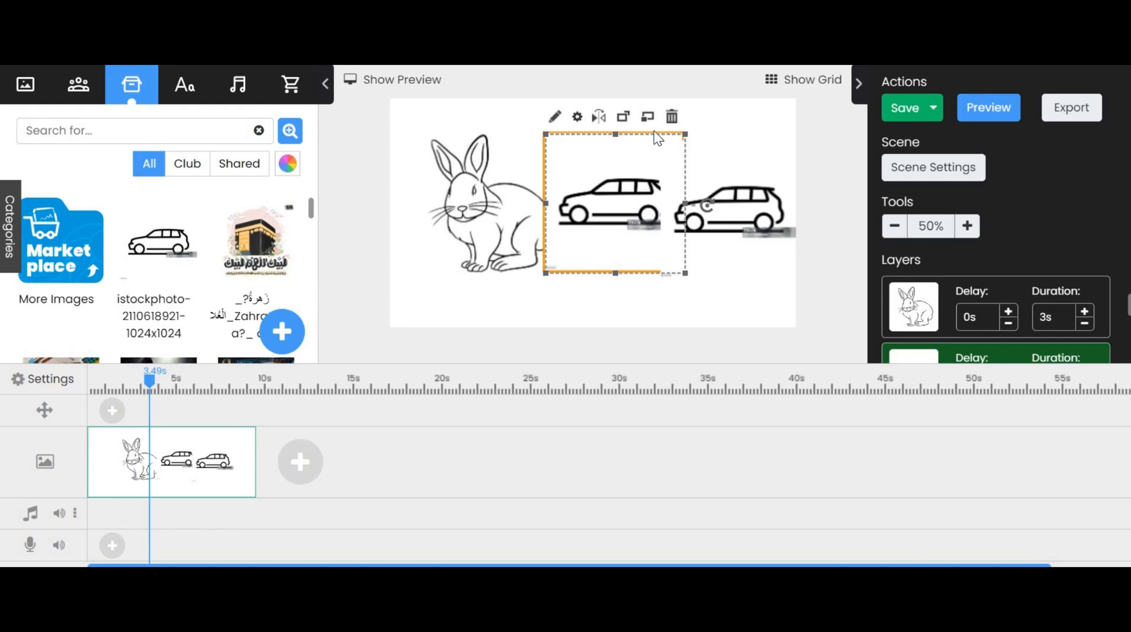
pyautogui.click(672, 117)
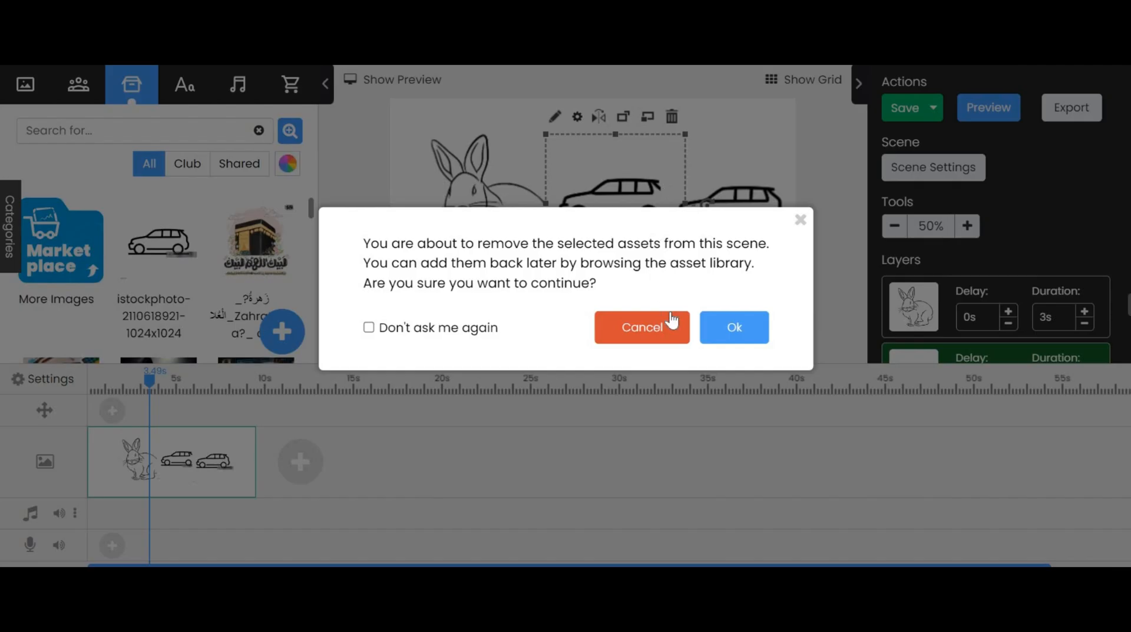
pyautogui.click(728, 325)
pyautogui.moveTo(709, 198); pyautogui.dragTo(648, 185)
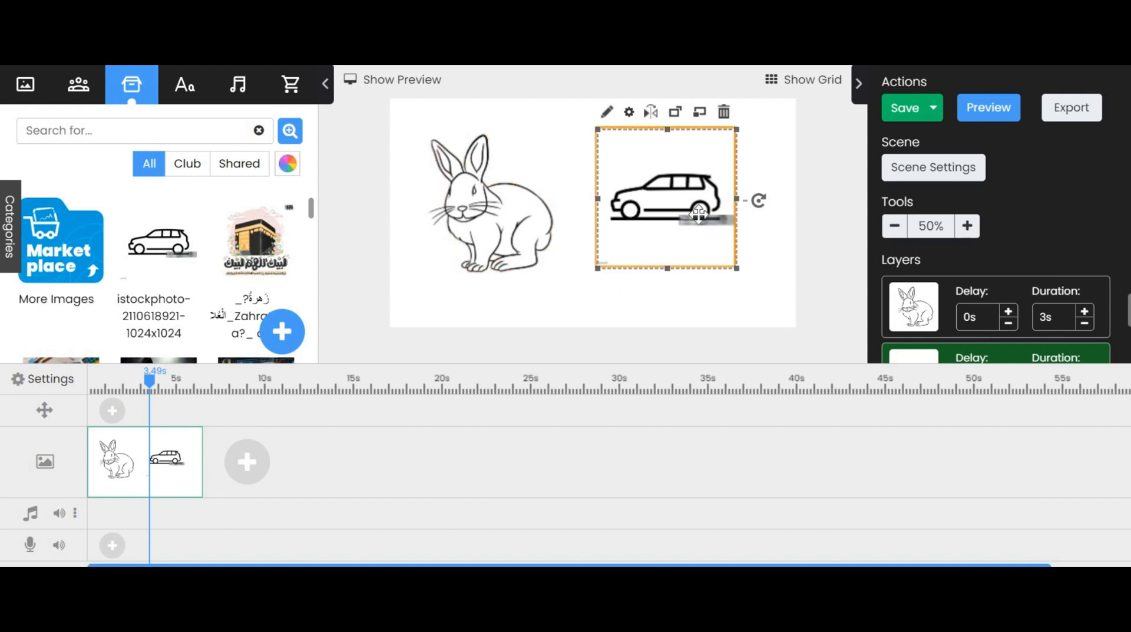
# Preview the video twice to examine how the rabbit and the car are drawn.
pyautogui.click(973, 116)
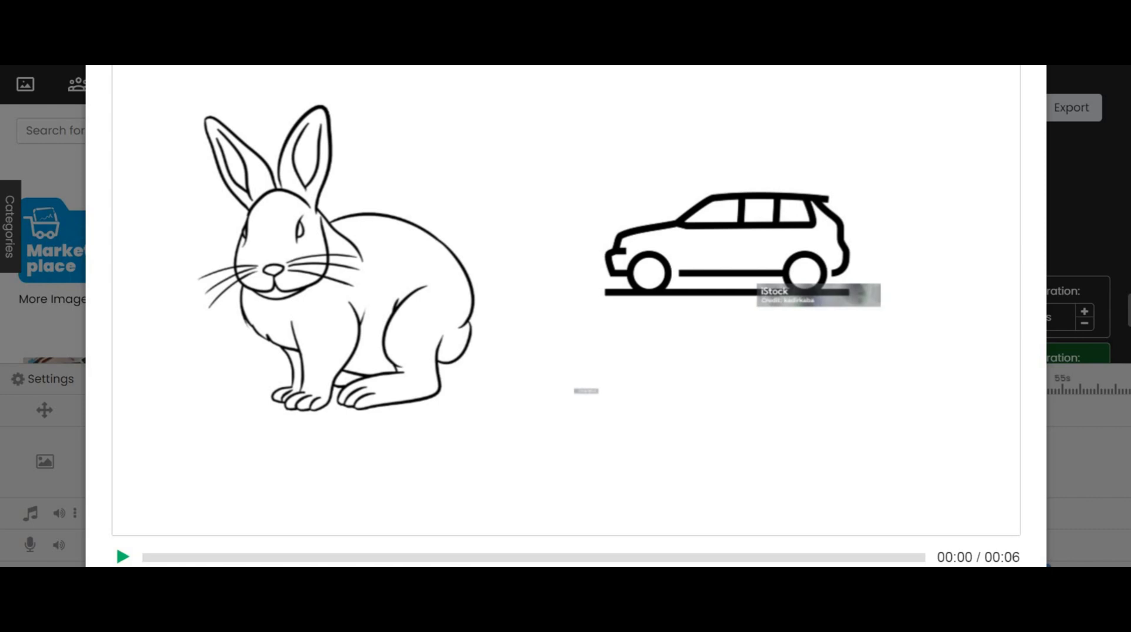
pyautogui.press('Escape')
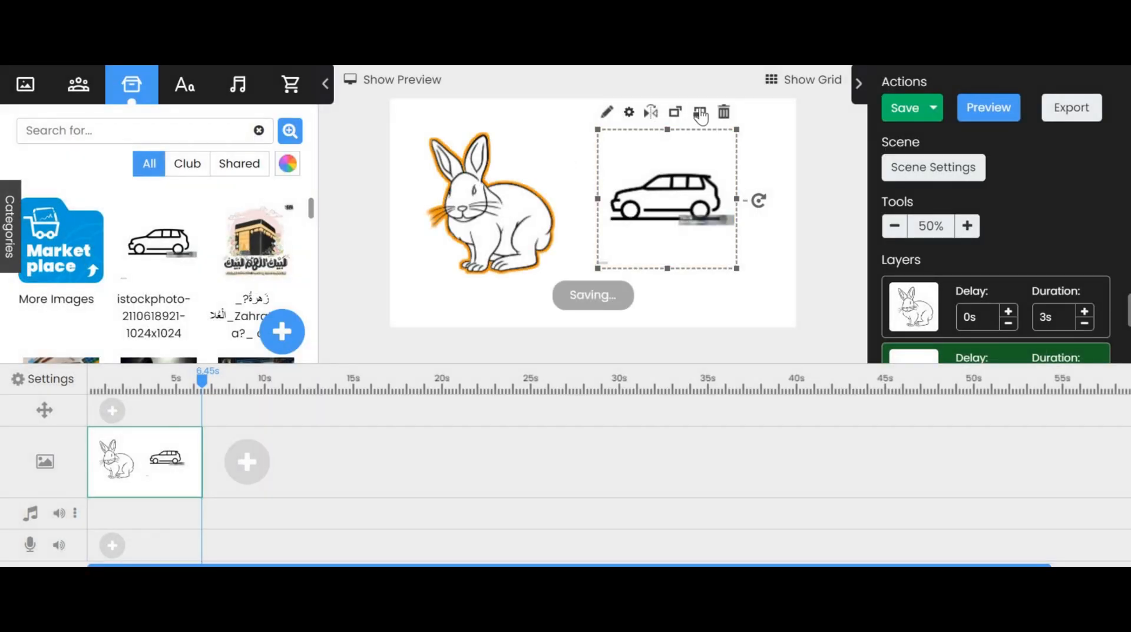
pyautogui.click(980, 110)
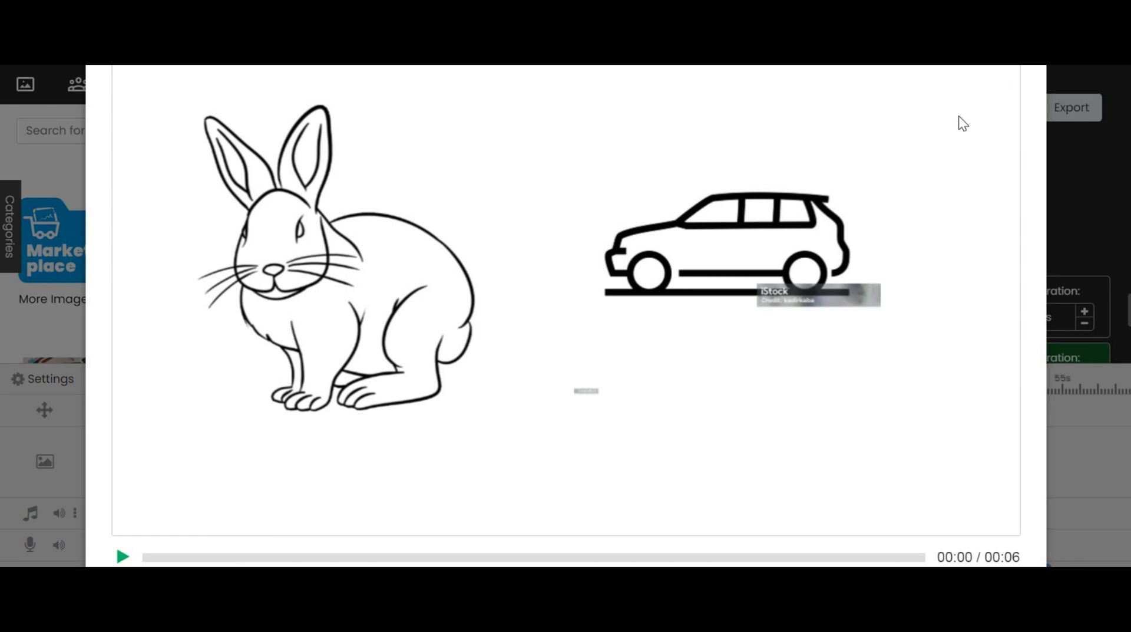
pyautogui.press('Escape')
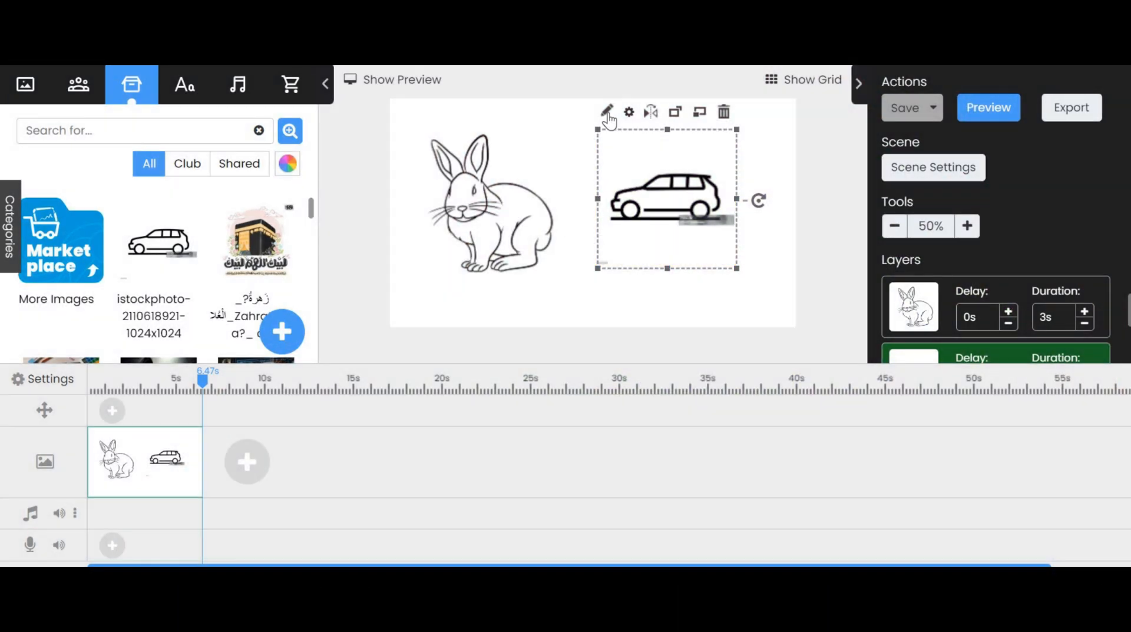
# Open the car prop's draw path editor and add a second reveal path.
pyautogui.click(607, 111)
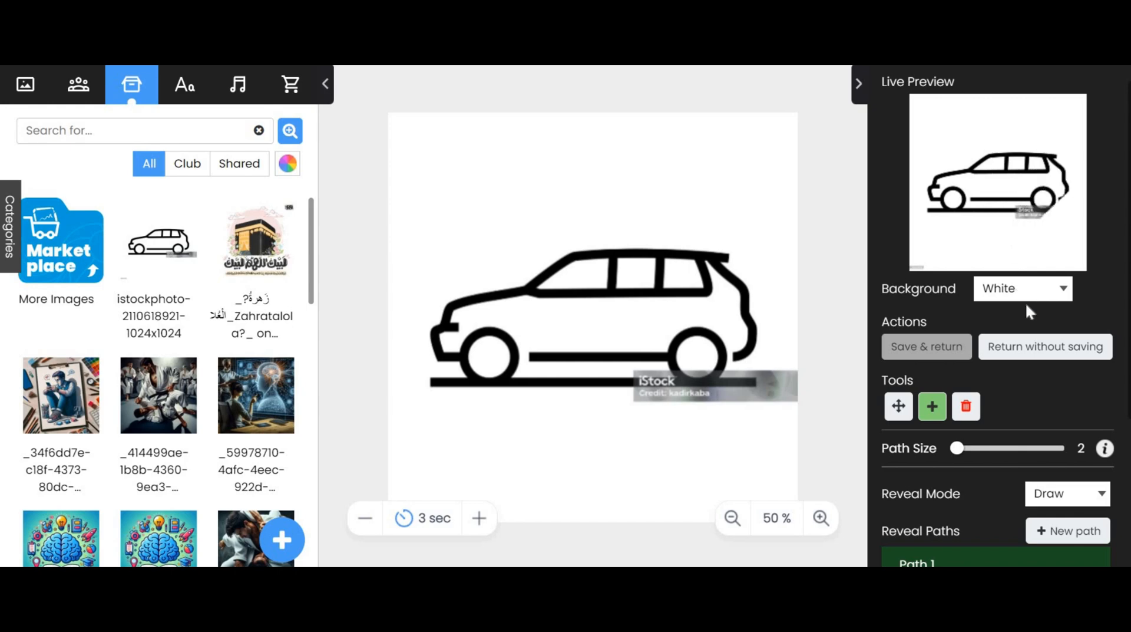
pyautogui.scroll(-2, 1010, 359)
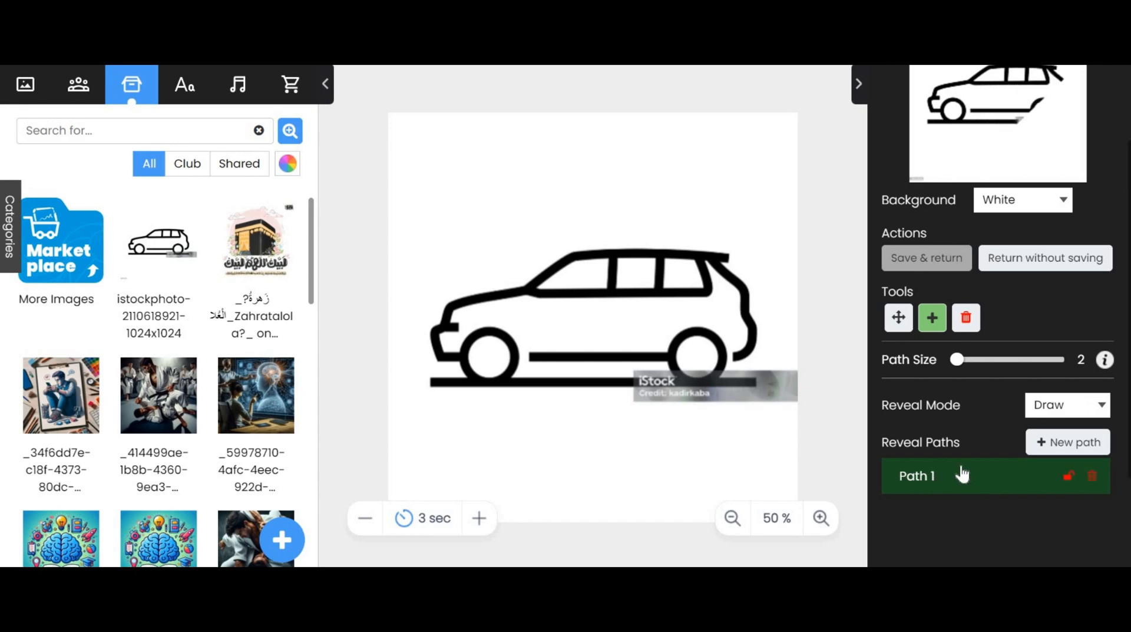
pyautogui.click(1060, 446)
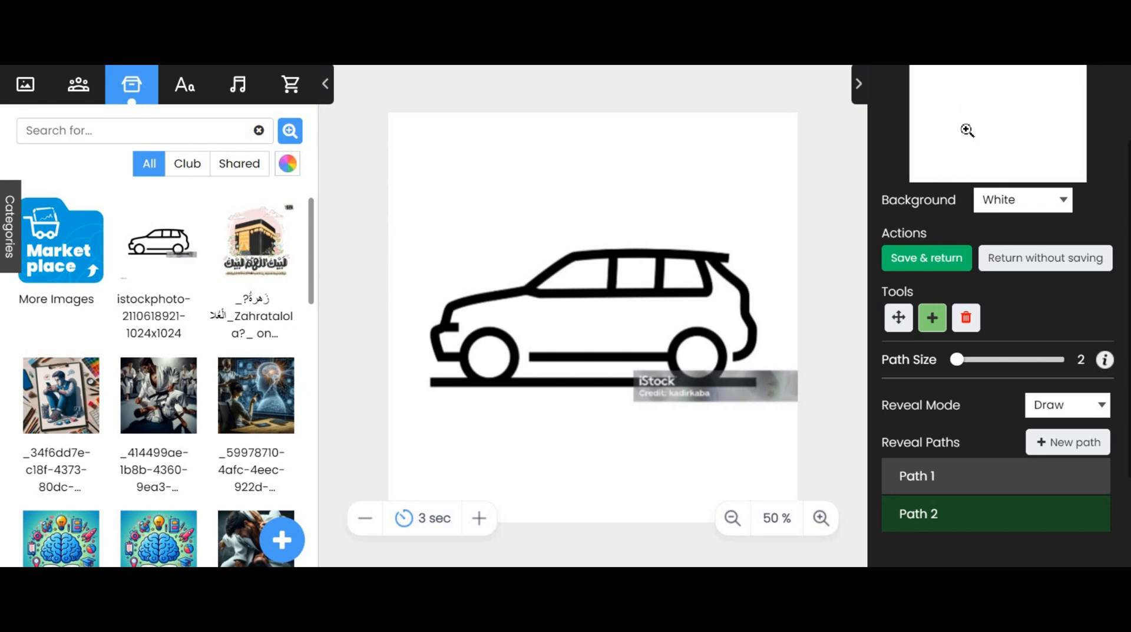
# Trace the car's roof on Path 2 from the rear spoiler forward and down the windshield to the hood.
pyautogui.click(727, 257)
pyautogui.click(697, 254)
pyautogui.click(662, 253)
pyautogui.click(633, 253)
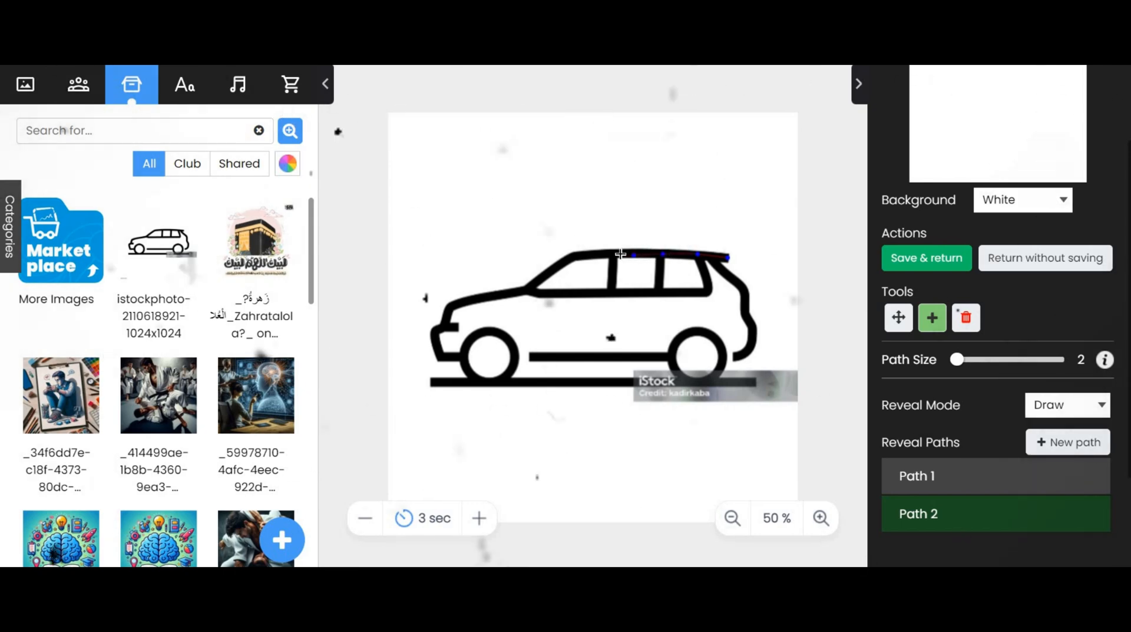
pyautogui.click(614, 253)
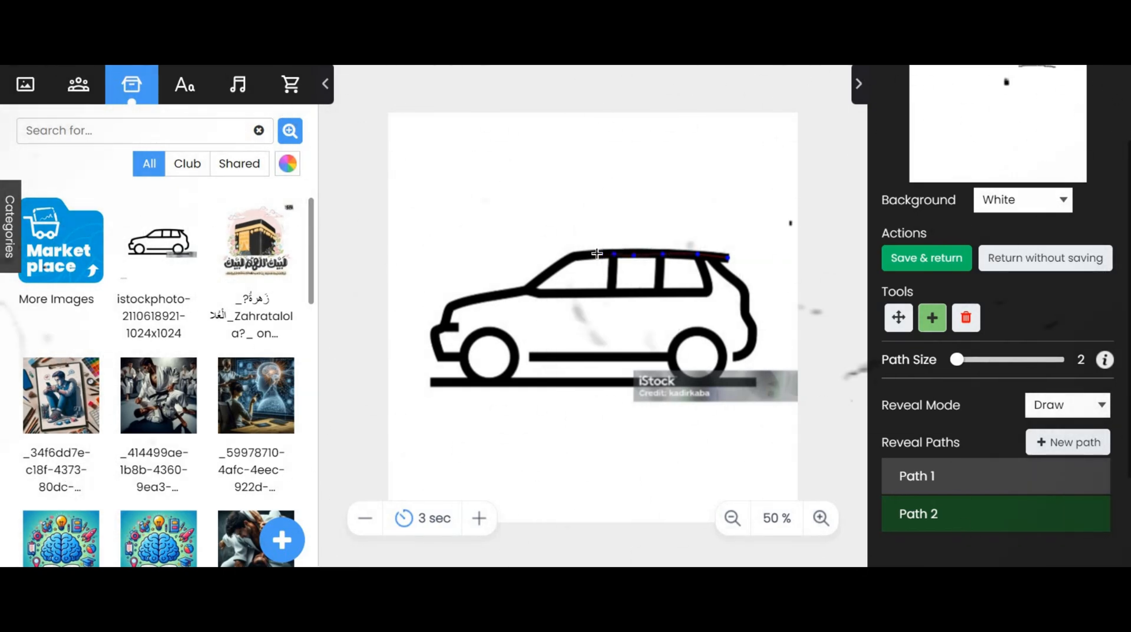
pyautogui.click(557, 268)
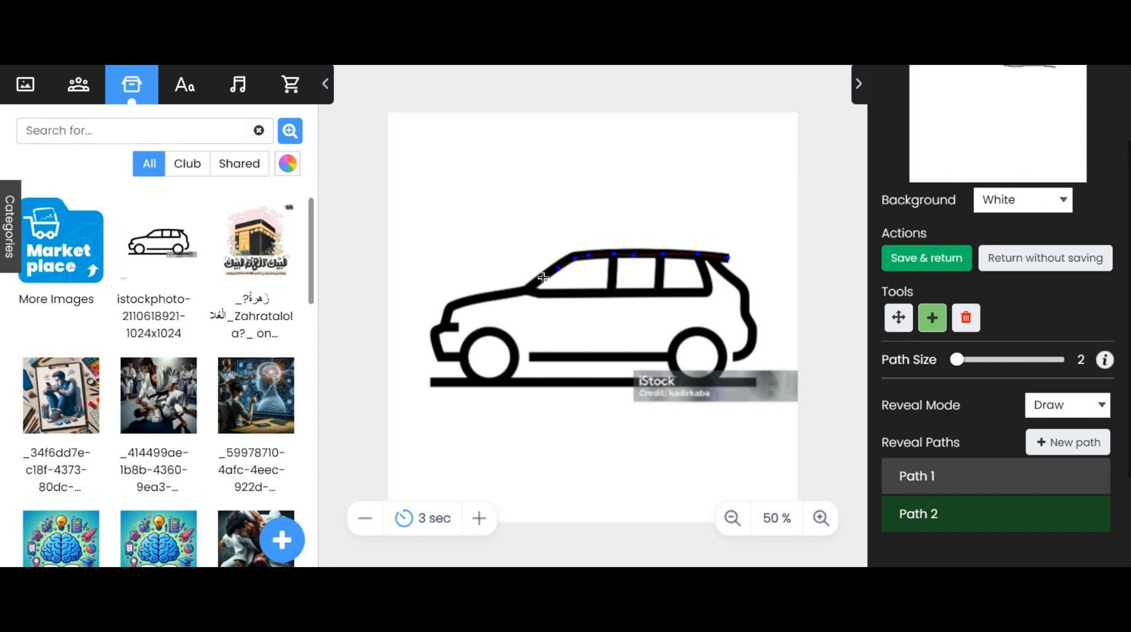
pyautogui.click(531, 285)
# Continue Path 2 along the lower edge of the side windows and their vertical pillars.
pyautogui.click(535, 295)
pyautogui.click(557, 295)
pyautogui.click(579, 295)
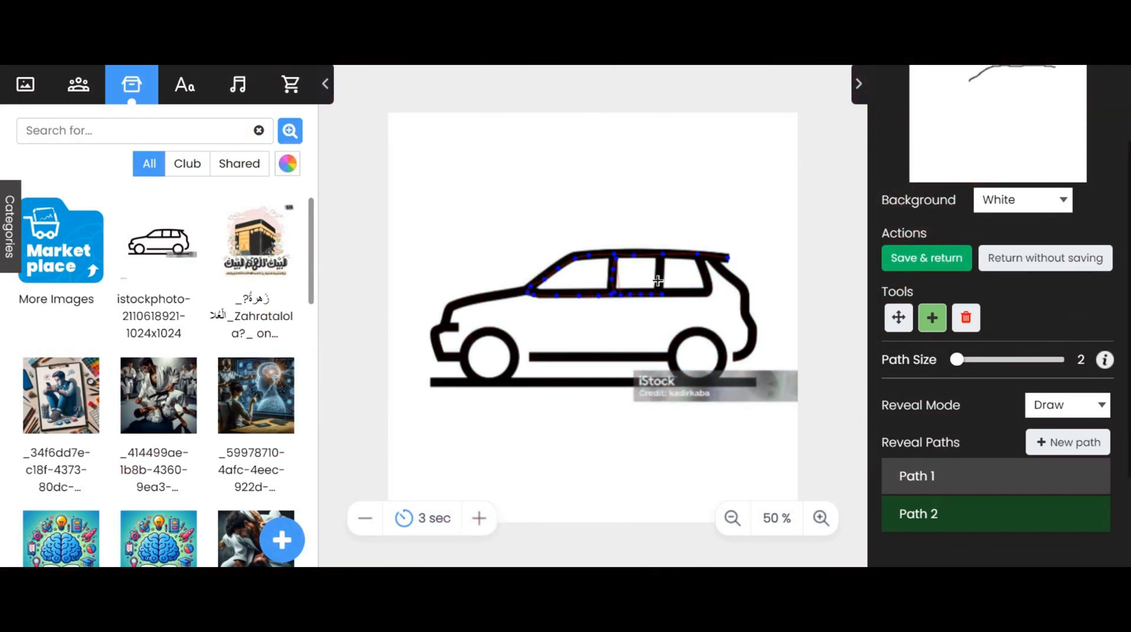
pyautogui.click(662, 272)
pyautogui.click(667, 294)
# Trace the car's rear outline on Path 2 from below the spoiler down around the rear bumper.
pyautogui.click(734, 275)
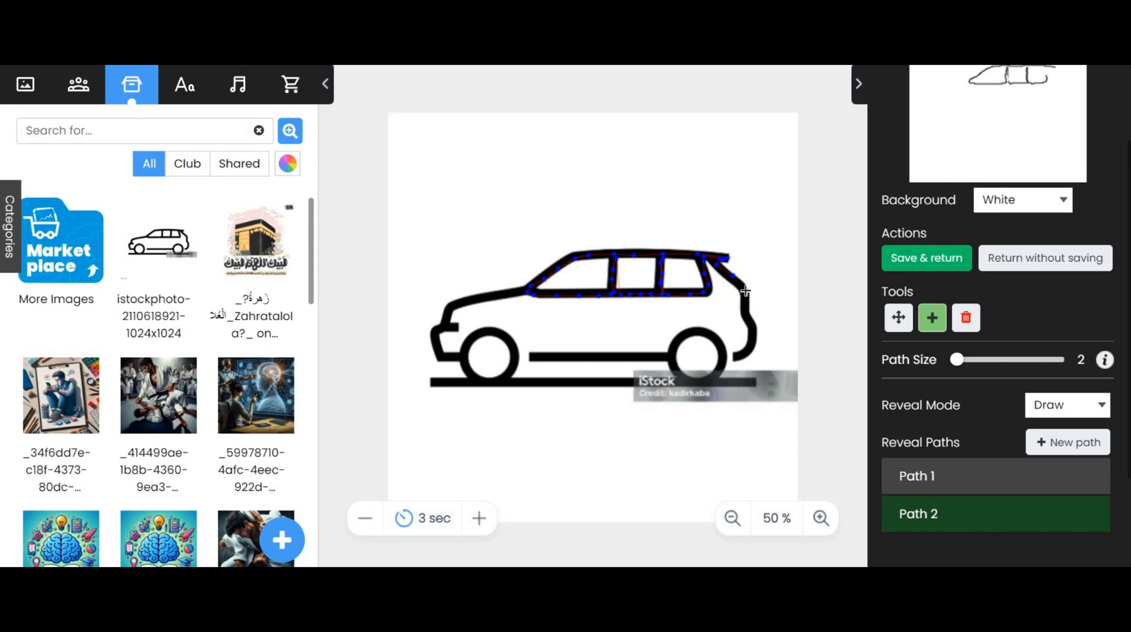
pyautogui.click(744, 284)
pyautogui.click(747, 292)
pyautogui.click(749, 308)
pyautogui.click(753, 323)
pyautogui.click(756, 338)
pyautogui.click(750, 351)
pyautogui.click(737, 356)
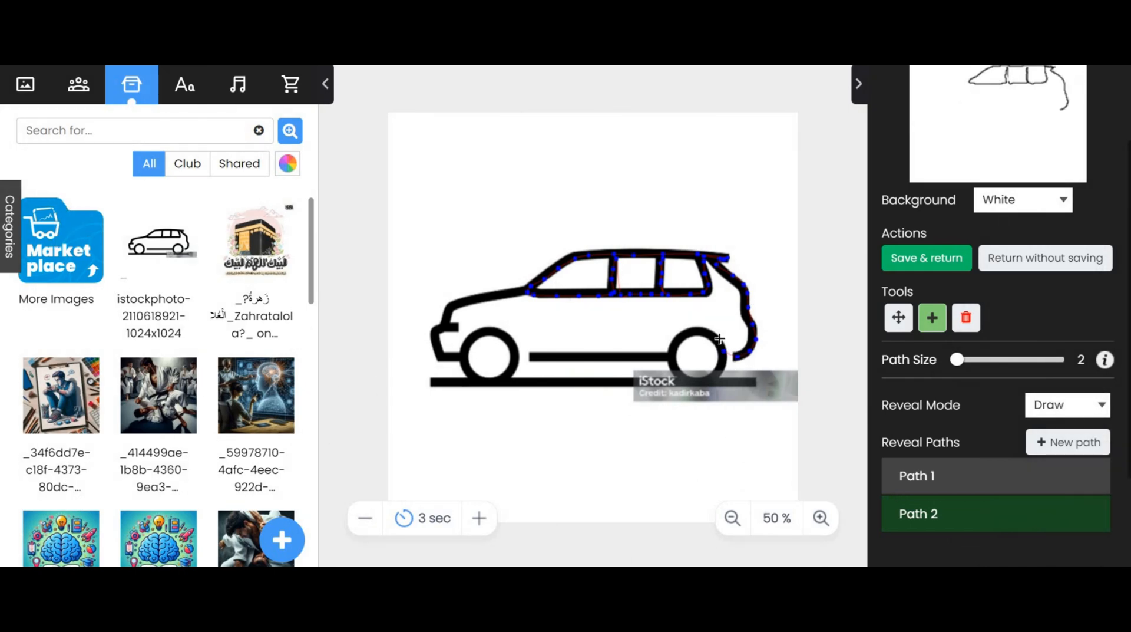
# Trace the rear wheel's circle on Path 2 and continue along the sill line towards the front wheel.
pyautogui.click(720, 339)
pyautogui.click(708, 332)
pyautogui.click(695, 332)
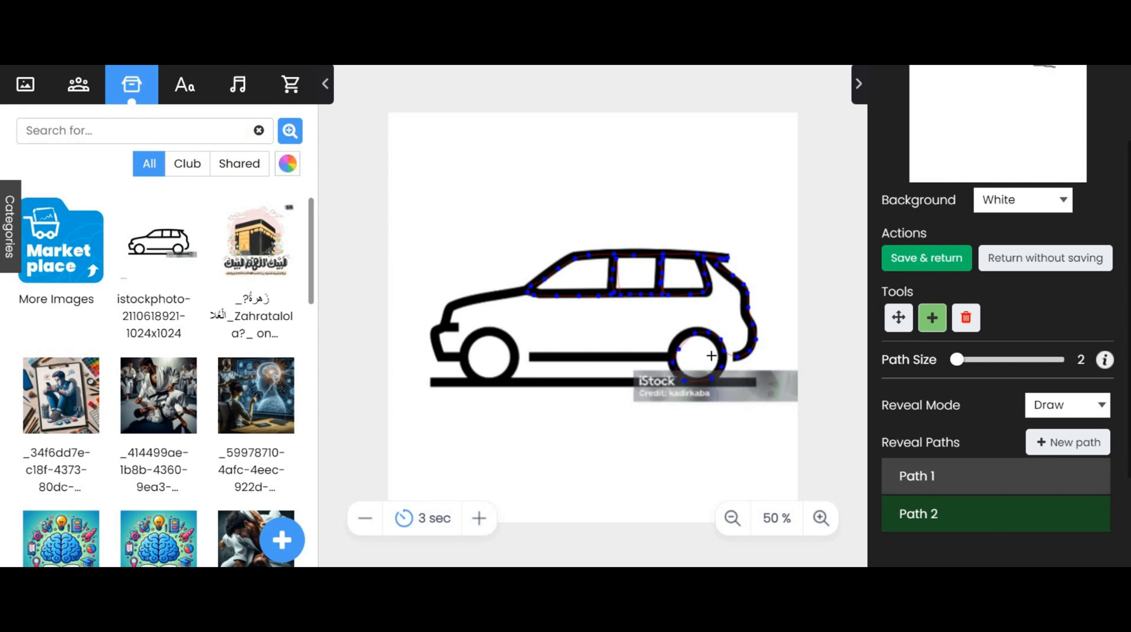
pyautogui.moveTo(665, 359); pyautogui.dragTo(548, 359)
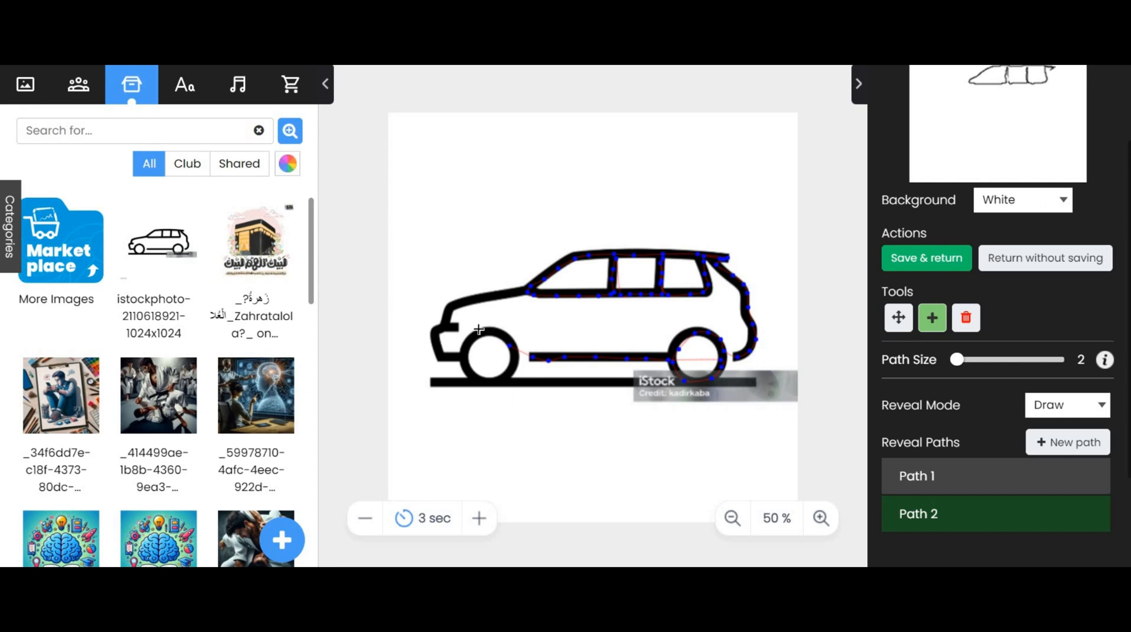
# Trace the front wheel's circle with points on Path 2.
pyautogui.click(469, 351)
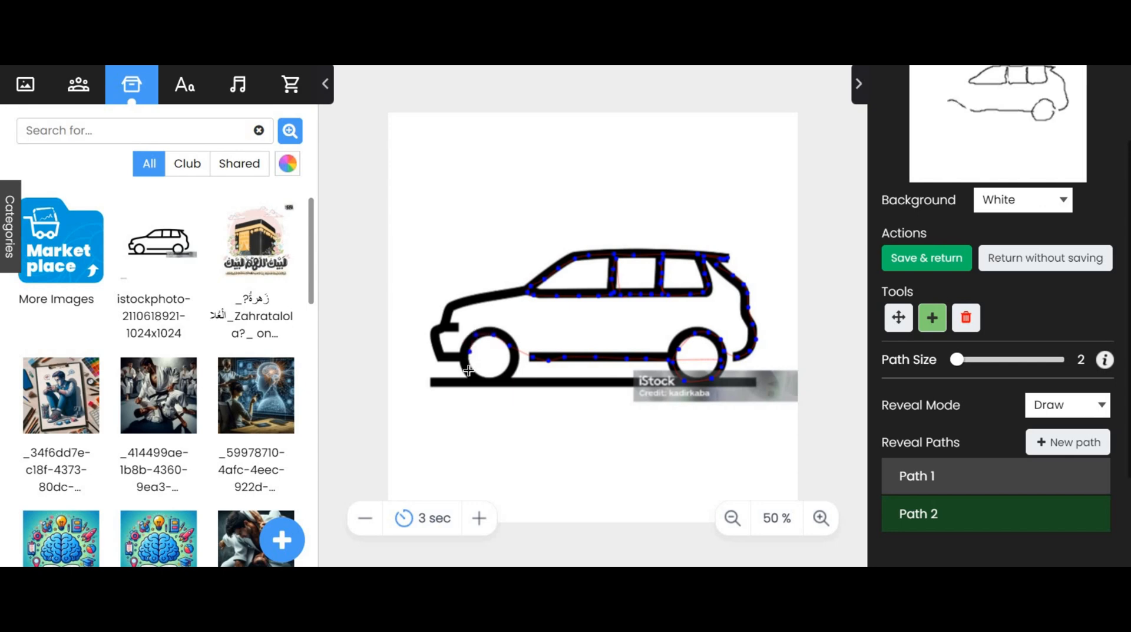
pyautogui.click(471, 373)
pyautogui.click(481, 384)
pyautogui.click(498, 384)
pyautogui.click(512, 366)
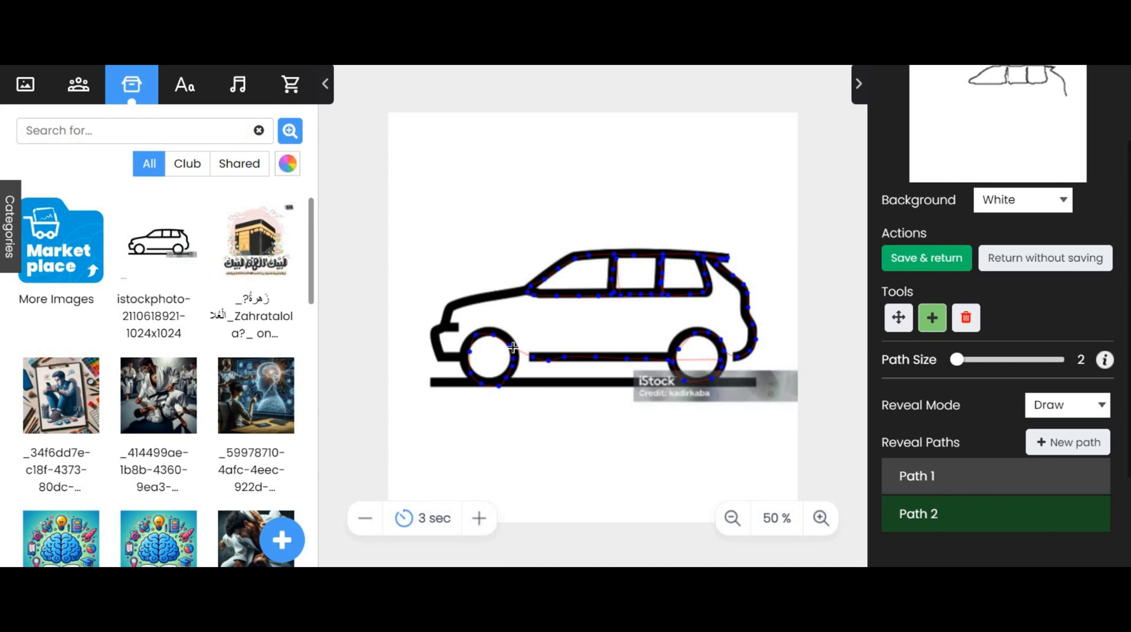
# Trace the front bumper, headlight notch and hood on Path 2 up to the base of the windshield.
pyautogui.click(444, 356)
pyautogui.click(434, 334)
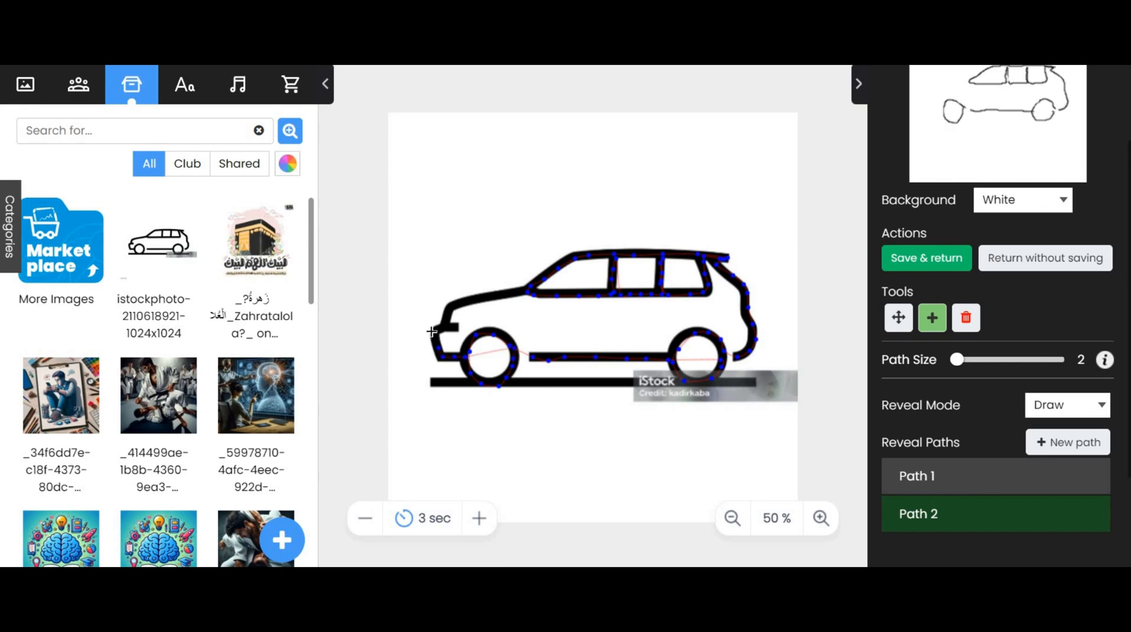
pyautogui.click(453, 326)
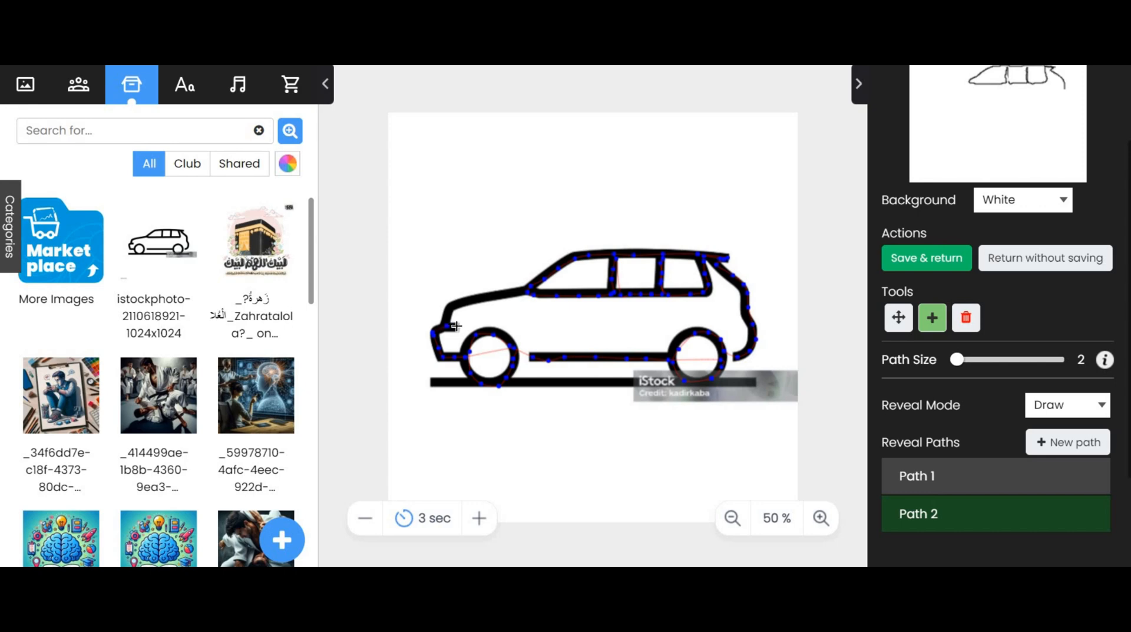
pyautogui.click(445, 320)
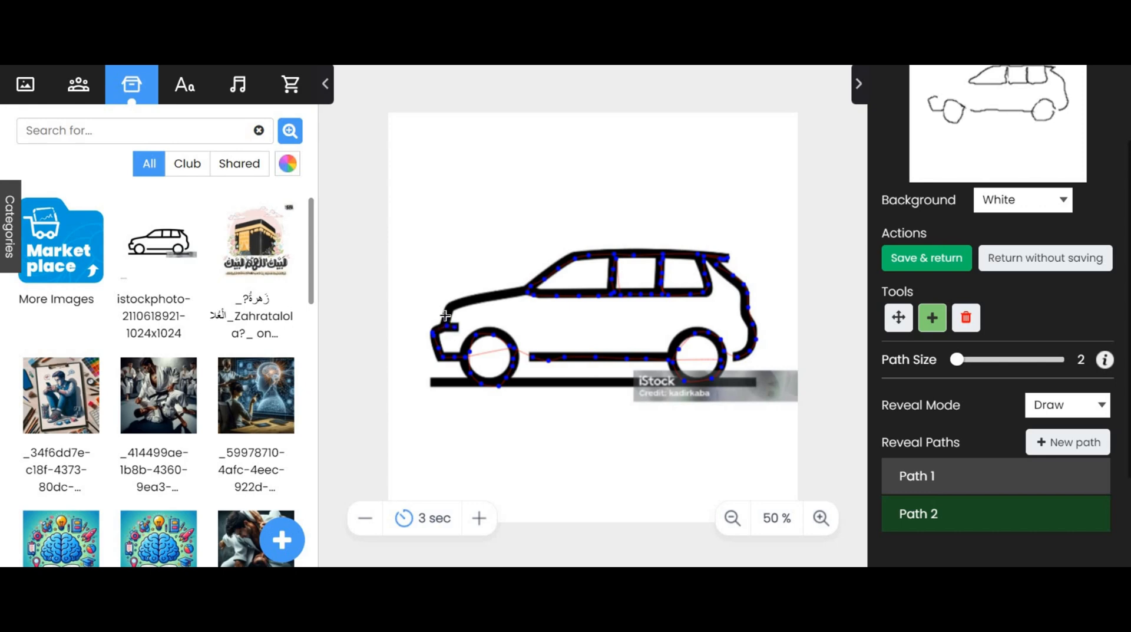
pyautogui.click(446, 315)
pyautogui.click(451, 306)
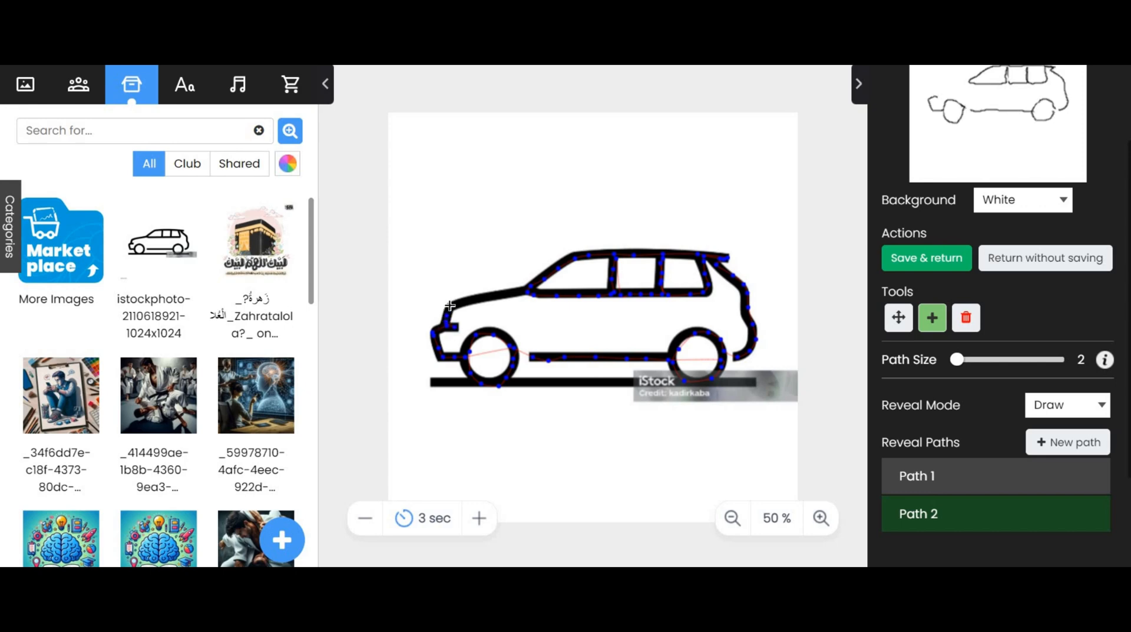
pyautogui.click(491, 298)
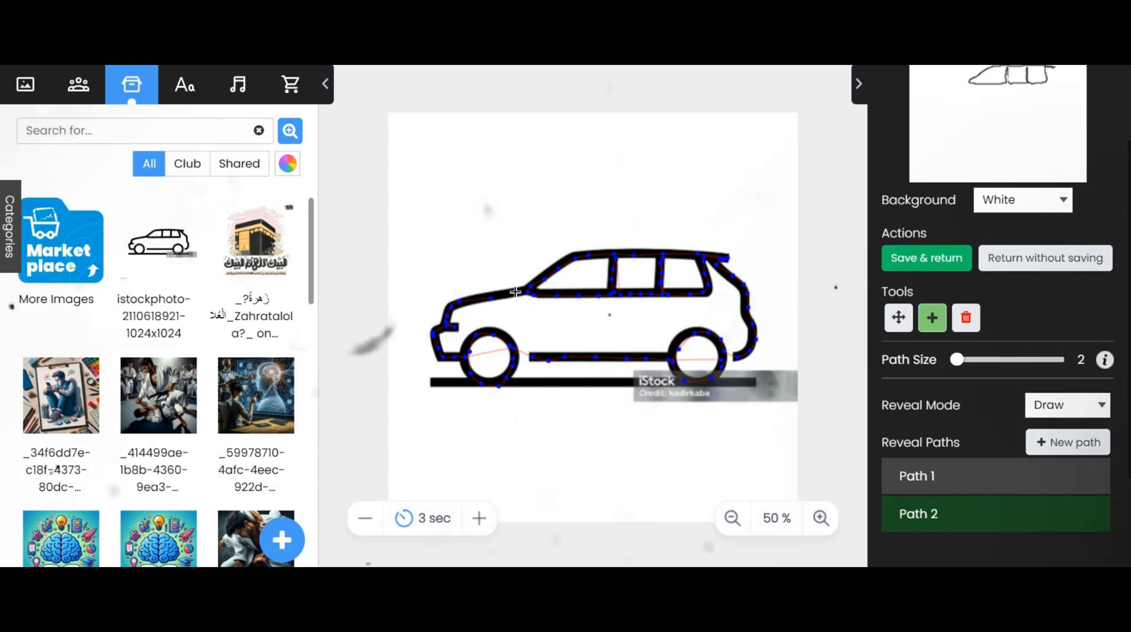
pyautogui.click(516, 294)
pyautogui.click(523, 289)
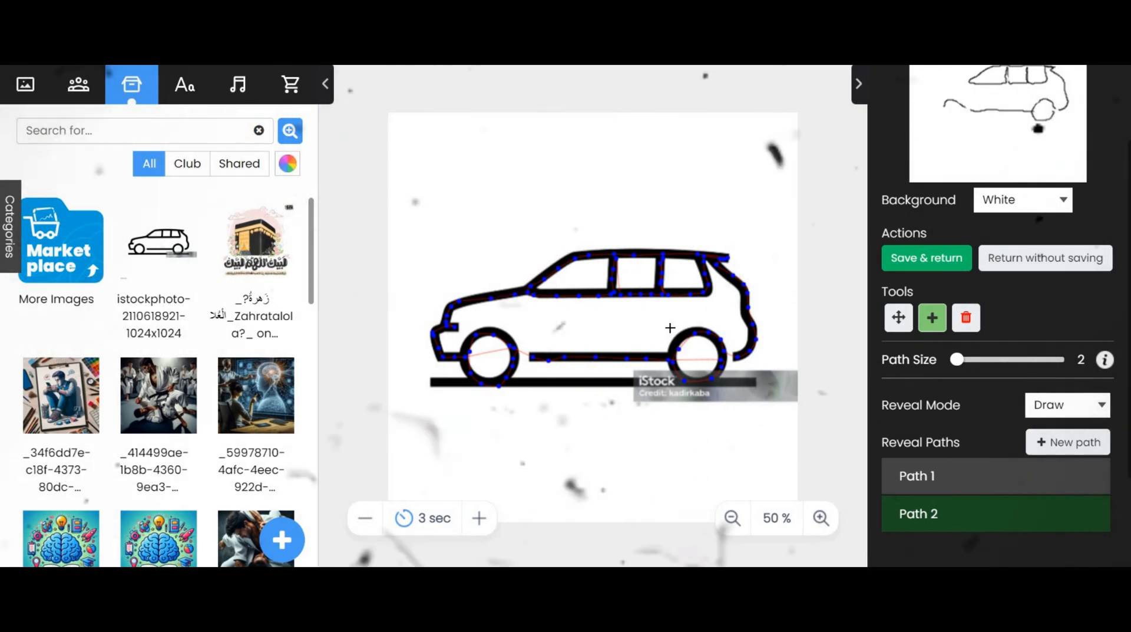
# Trace the ground line beneath the car on Path 2 from its rear end to its front end and save the custom draw paths.
pyautogui.click(757, 384)
pyautogui.click(731, 383)
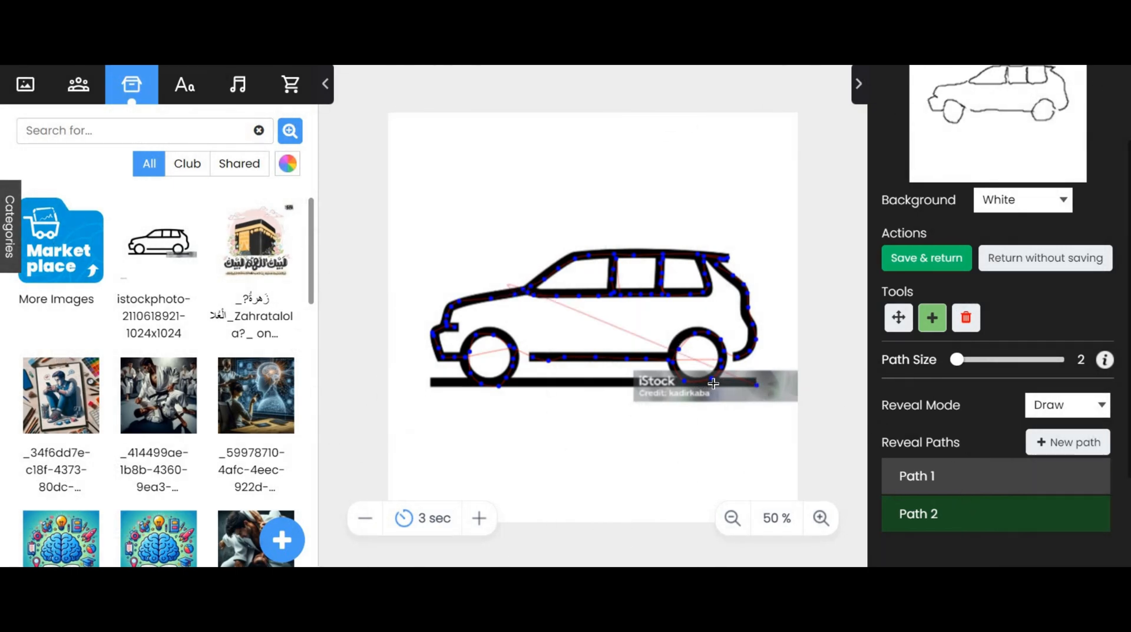
pyautogui.click(672, 382)
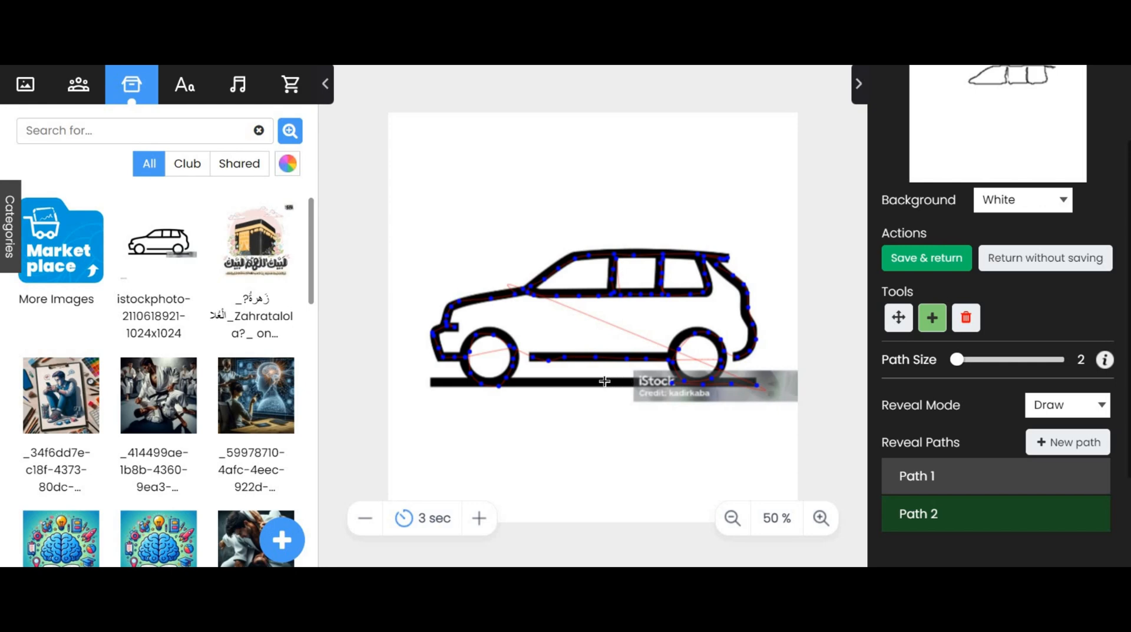
pyautogui.click(562, 383)
pyautogui.click(536, 384)
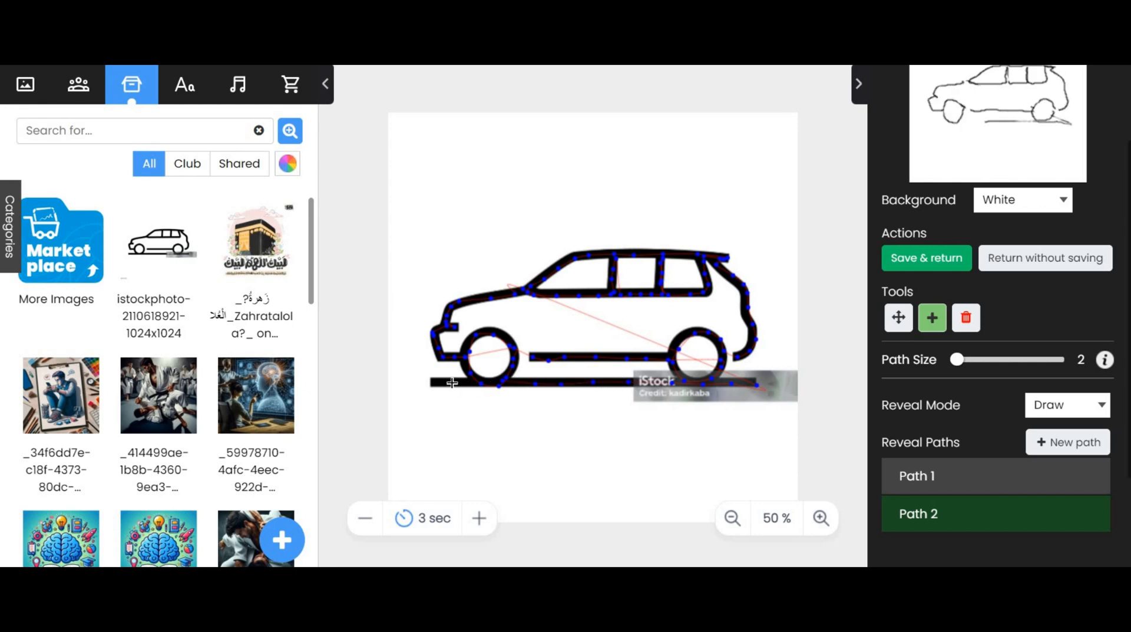
pyautogui.click(433, 382)
pyautogui.click(926, 261)
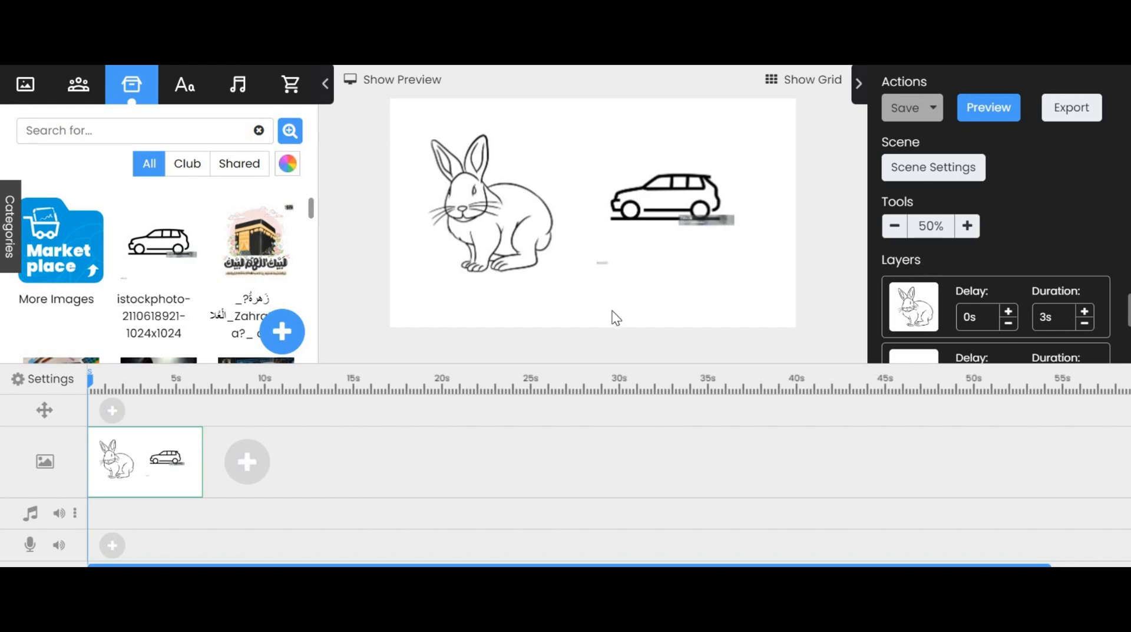
# Preview the video to check how the rabbit and the car are drawn, and close the preview.
pyautogui.click(975, 108)
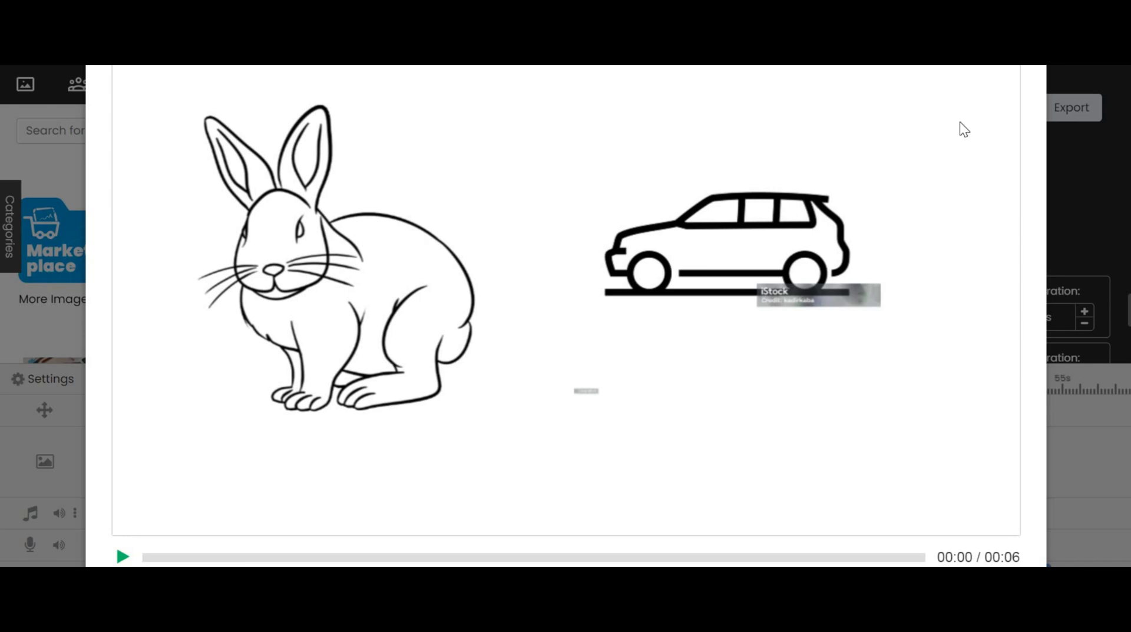
pyautogui.click(994, 589)
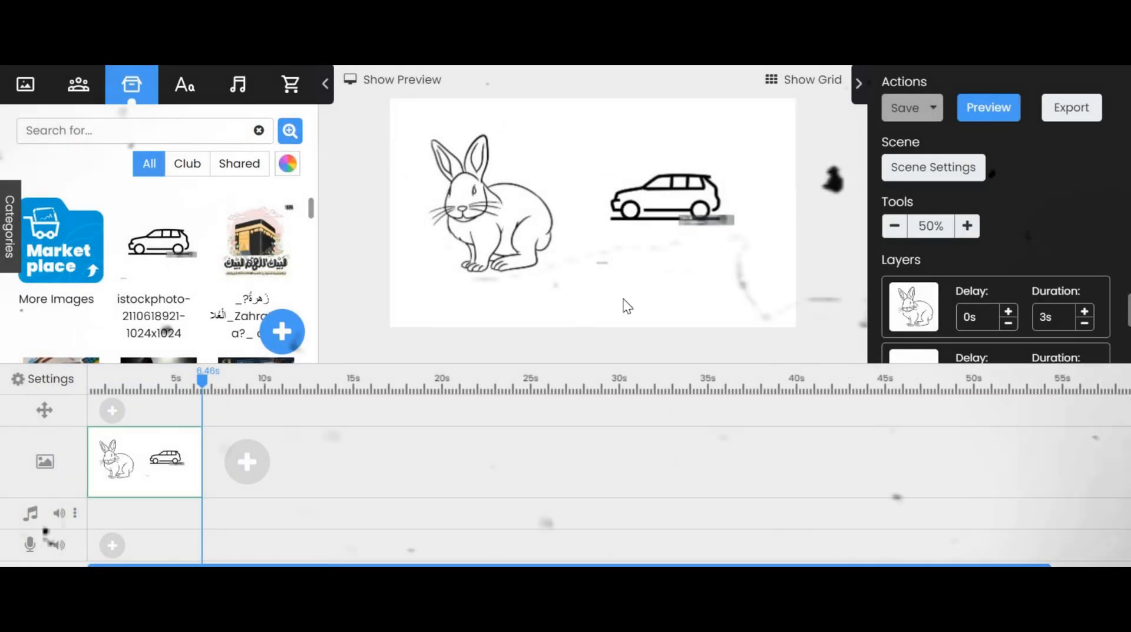